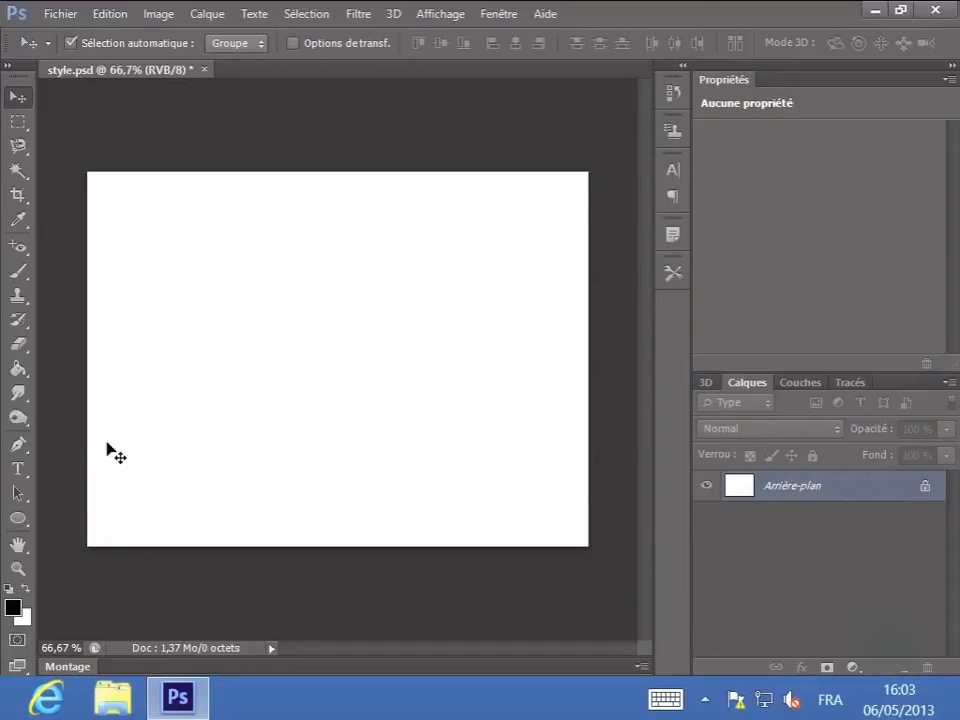
Add the text "HomoTic" as a new text layer and move it to the middle of the canvas
click(17, 470)
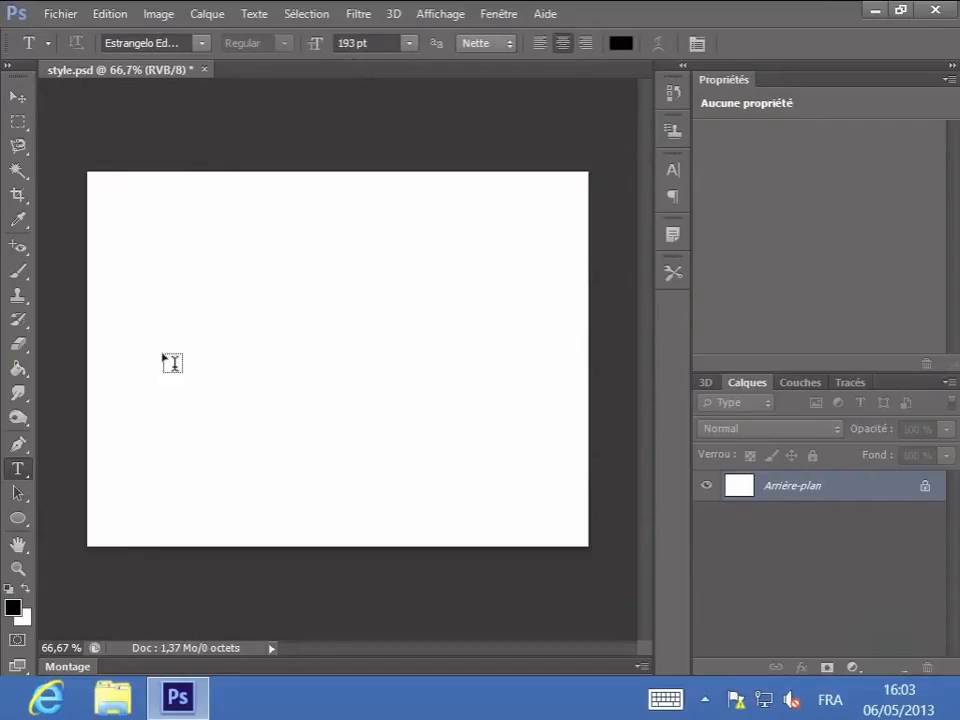
click(133, 343)
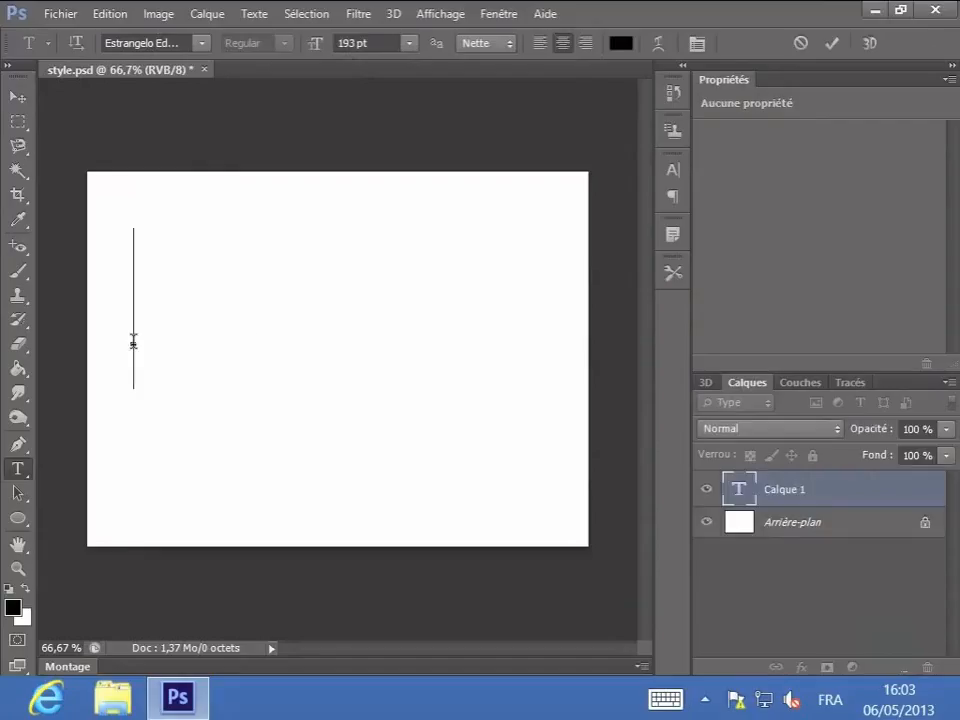
text(PromoT)
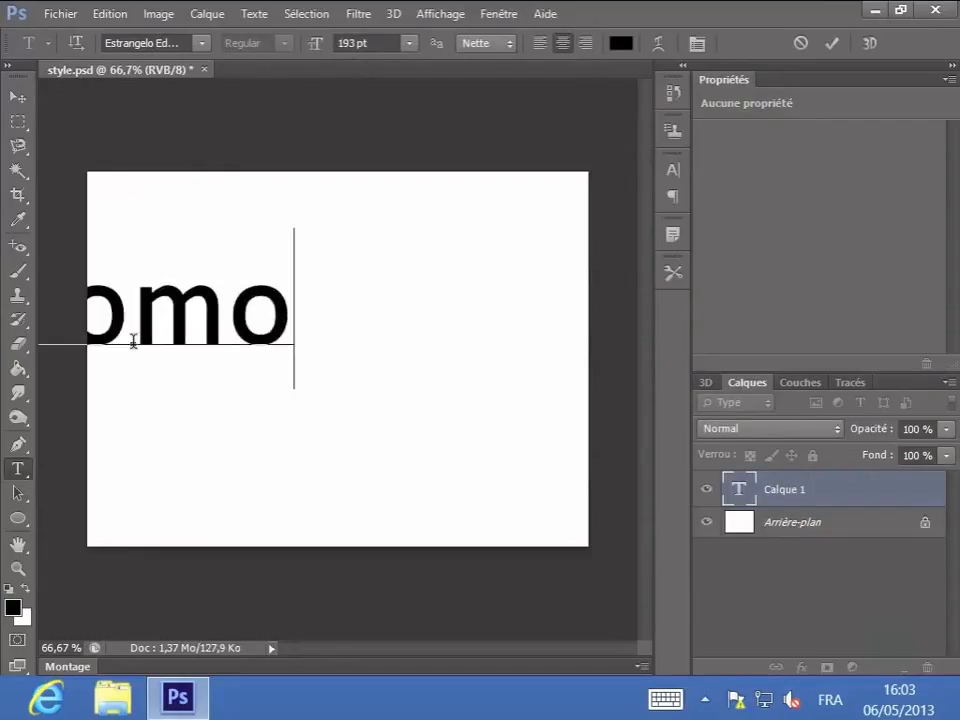
text(ic)
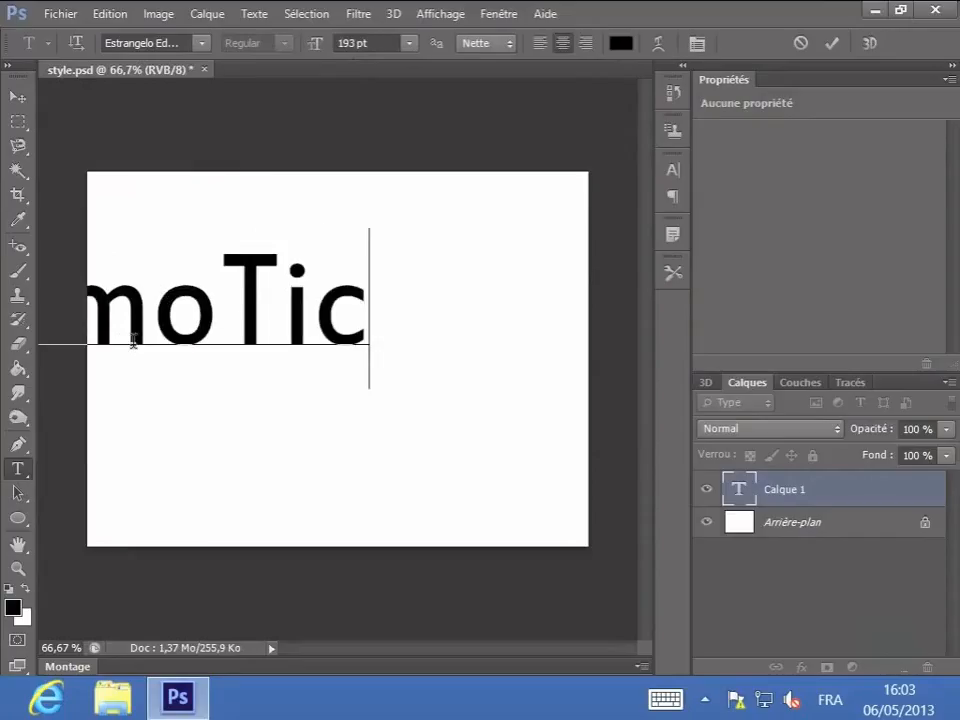
click(19, 99)
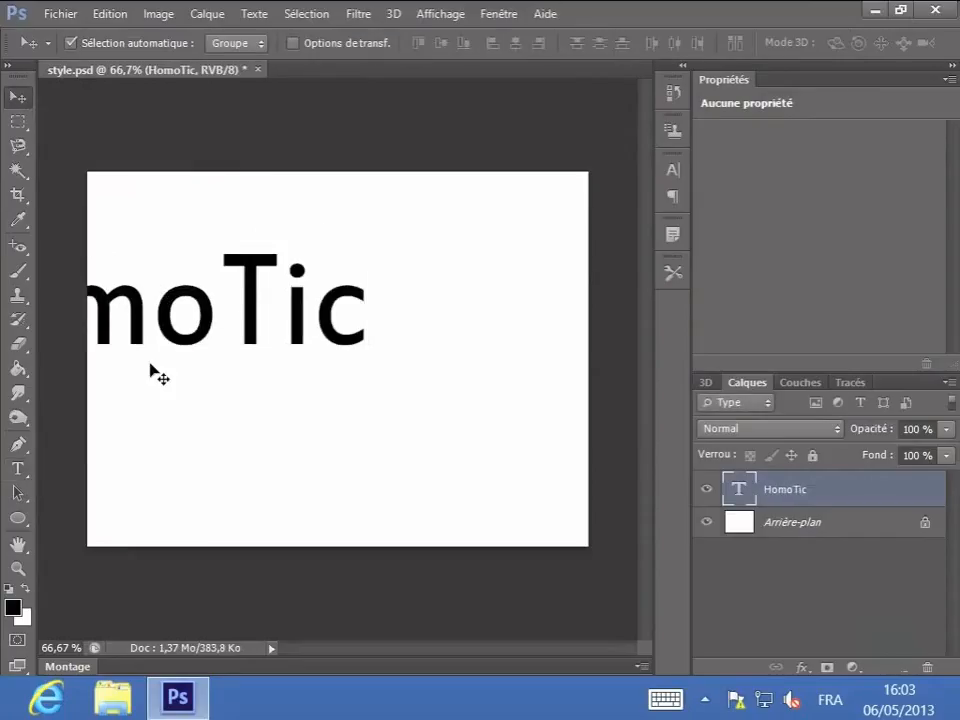
drag(142, 341, 343, 382)
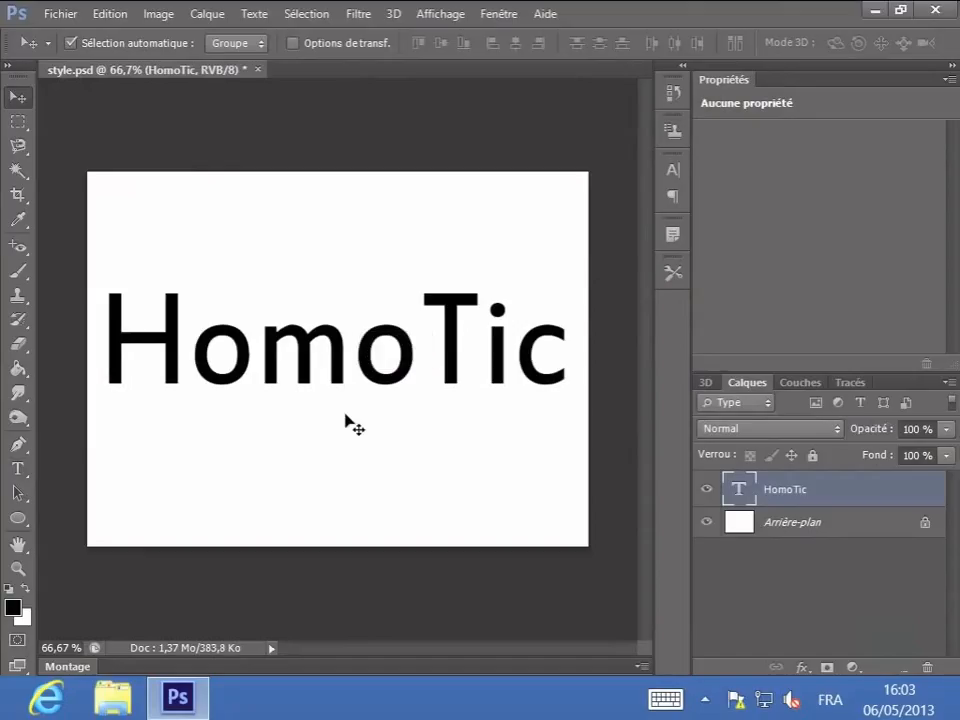
Recolour the letters "Tic" in the HomoTic text to red #c11414
key(t)
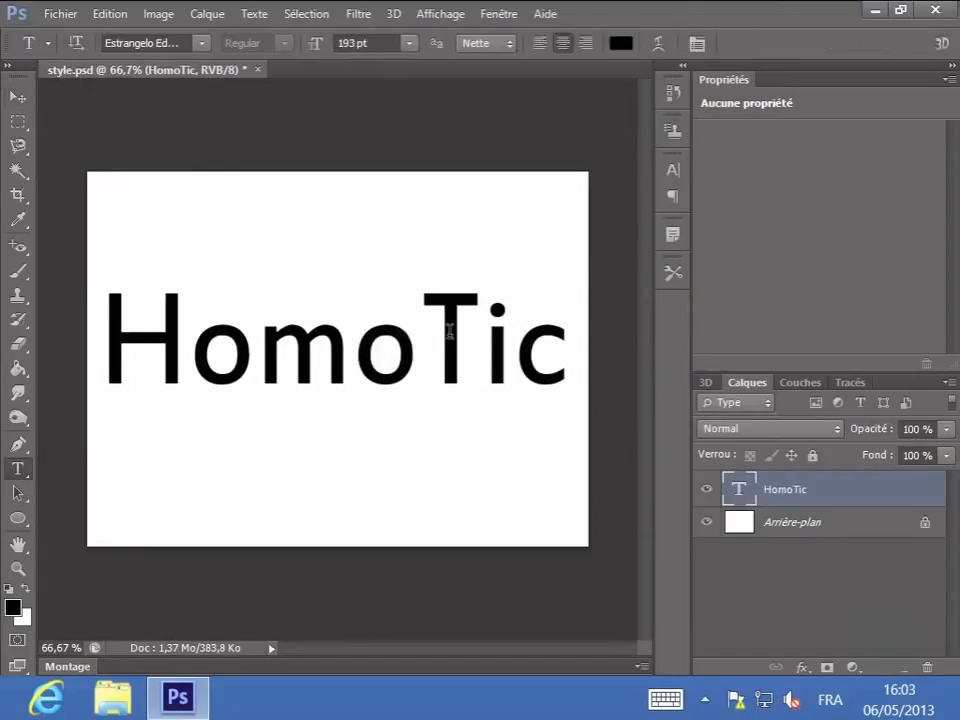
drag(449, 331, 551, 336)
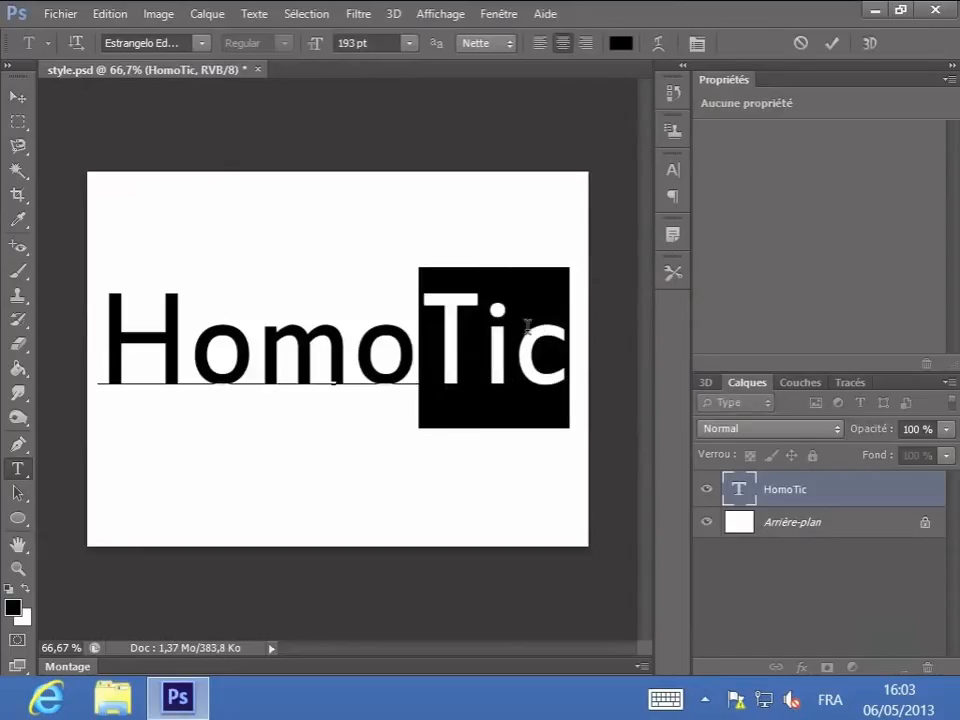
click(619, 45)
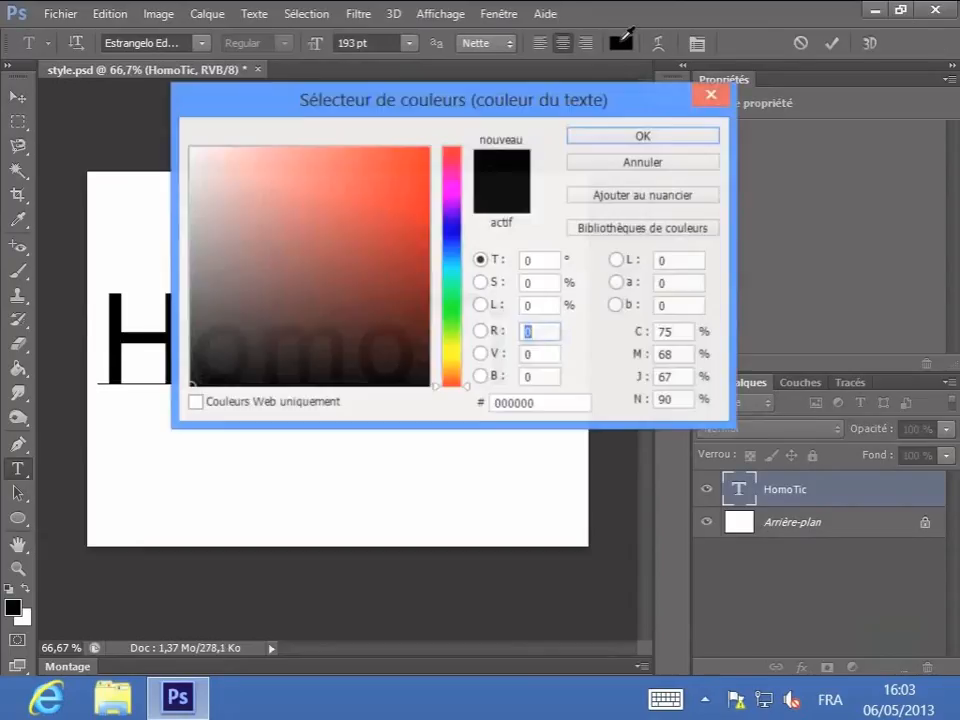
click(403, 206)
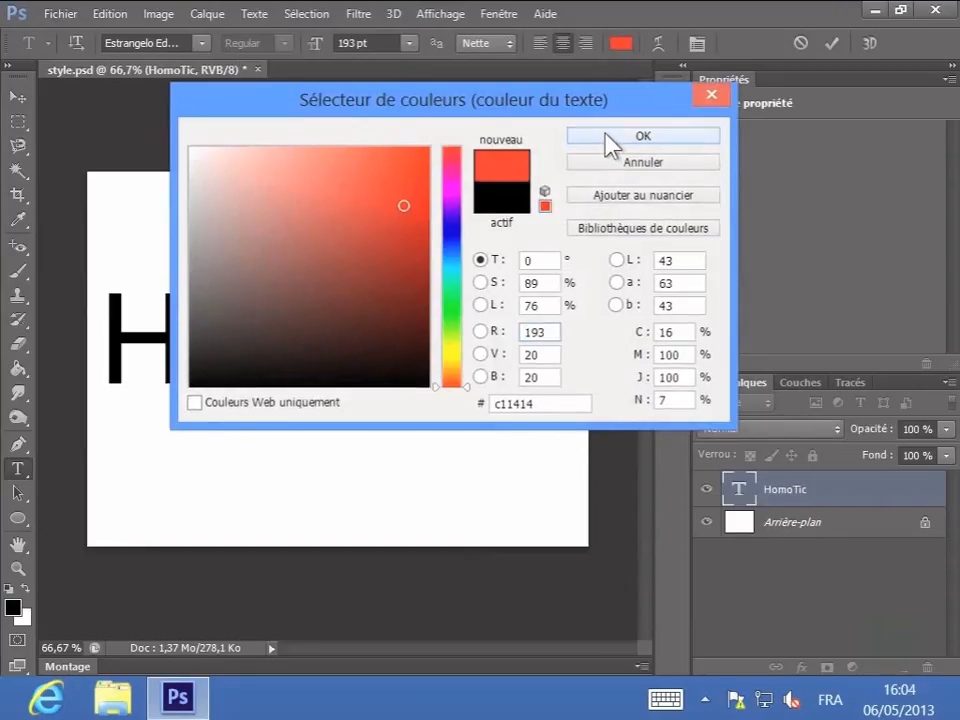
click(610, 137)
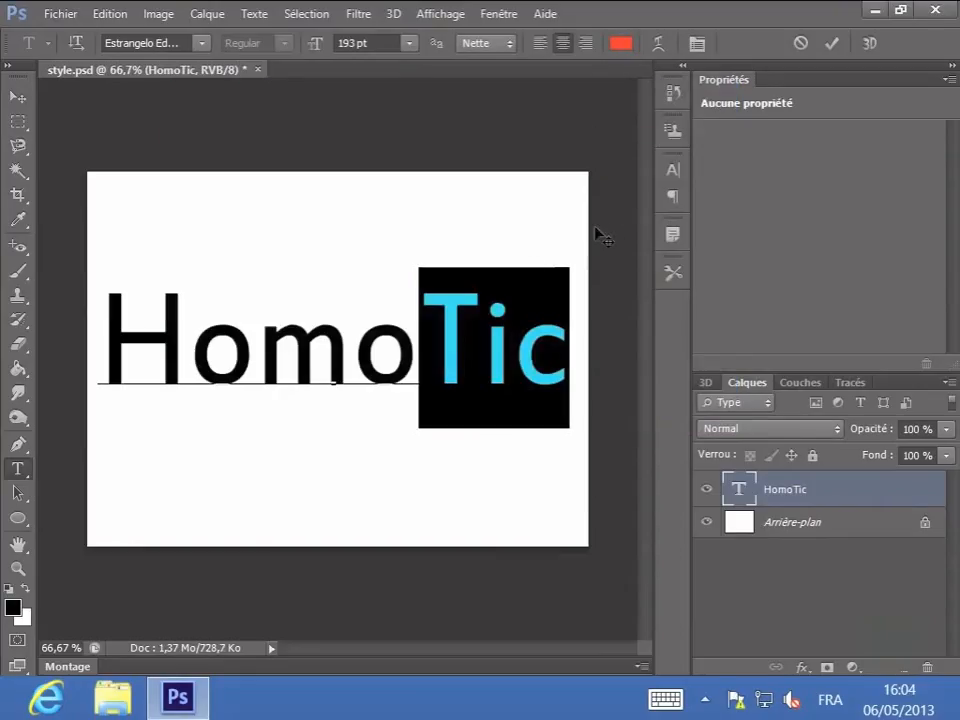
click(833, 44)
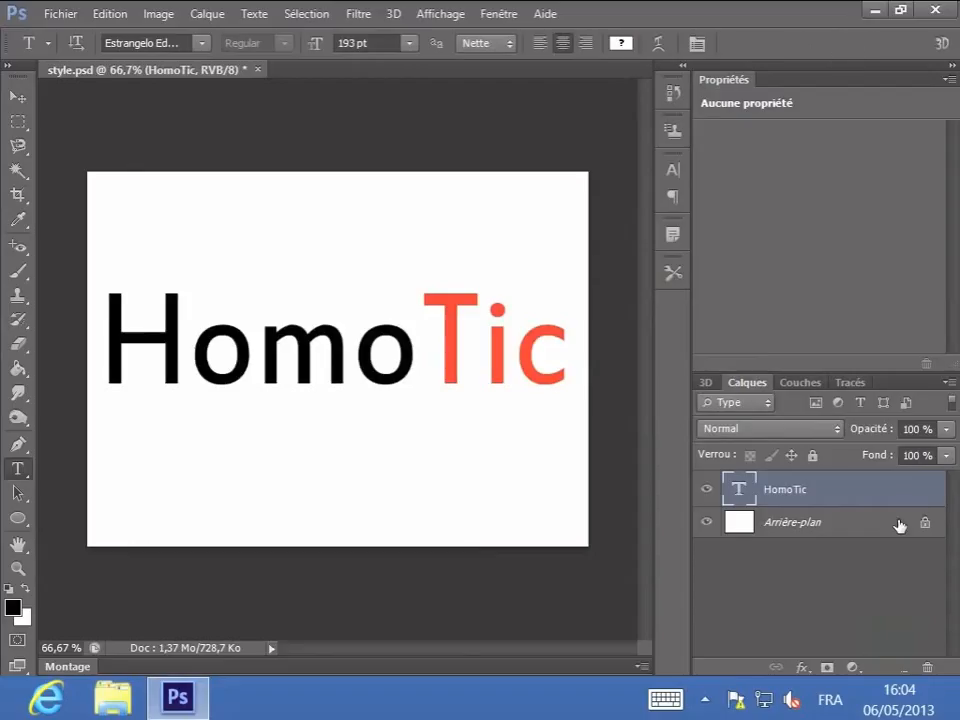
Duplicate the HomoTic text layer as "HomoTic copie" within style.psd
right_click(834, 491)
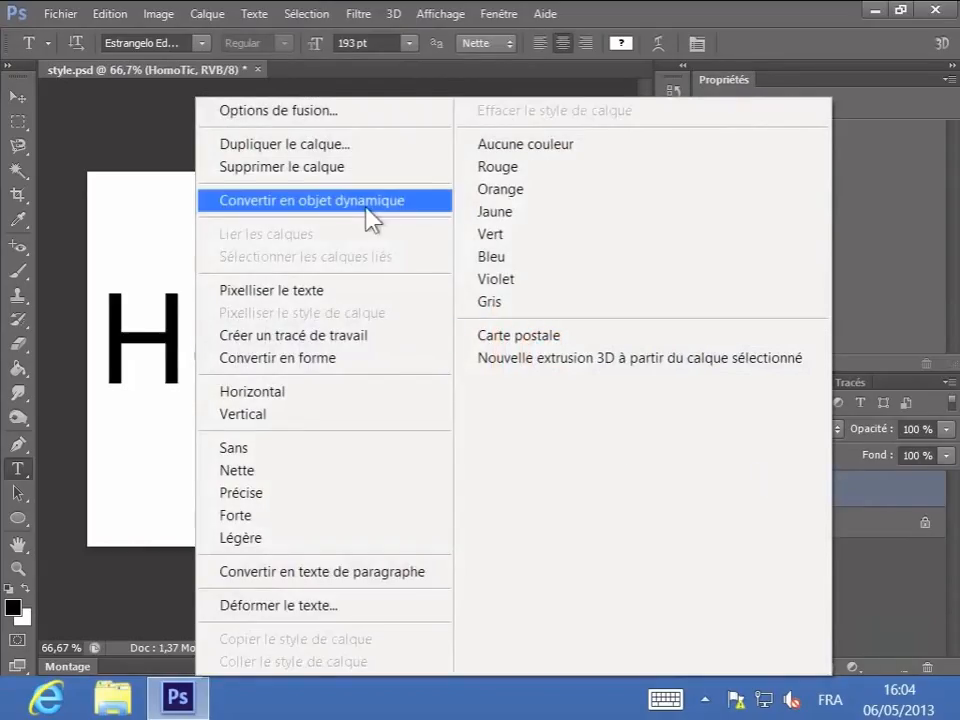
click(336, 148)
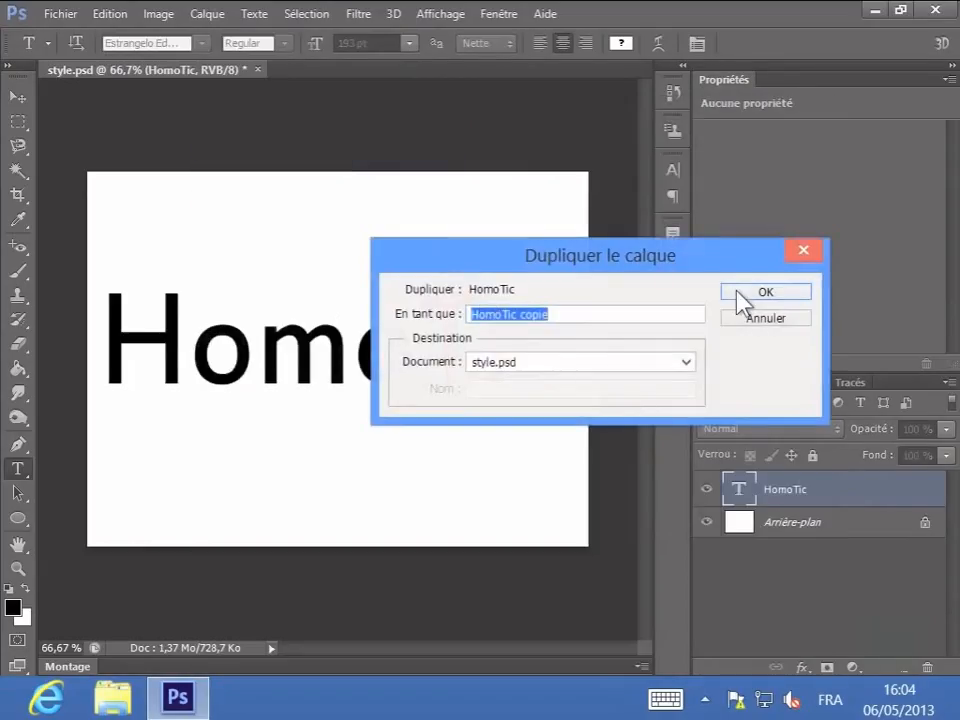
click(741, 300)
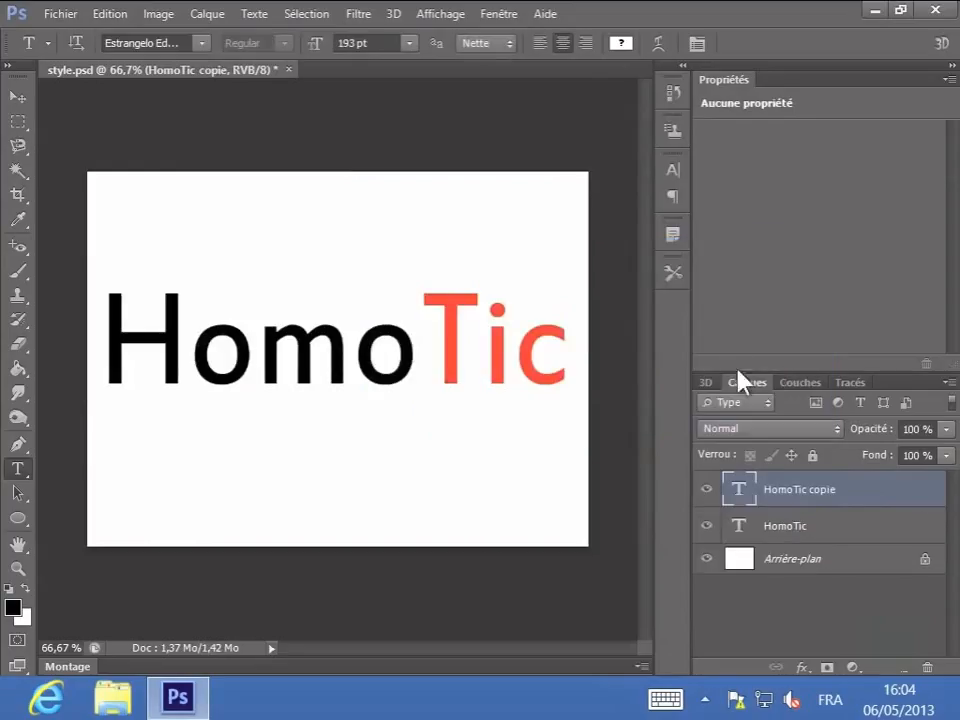
Rasterize the original HomoTic text layer beneath the copy
click(818, 526)
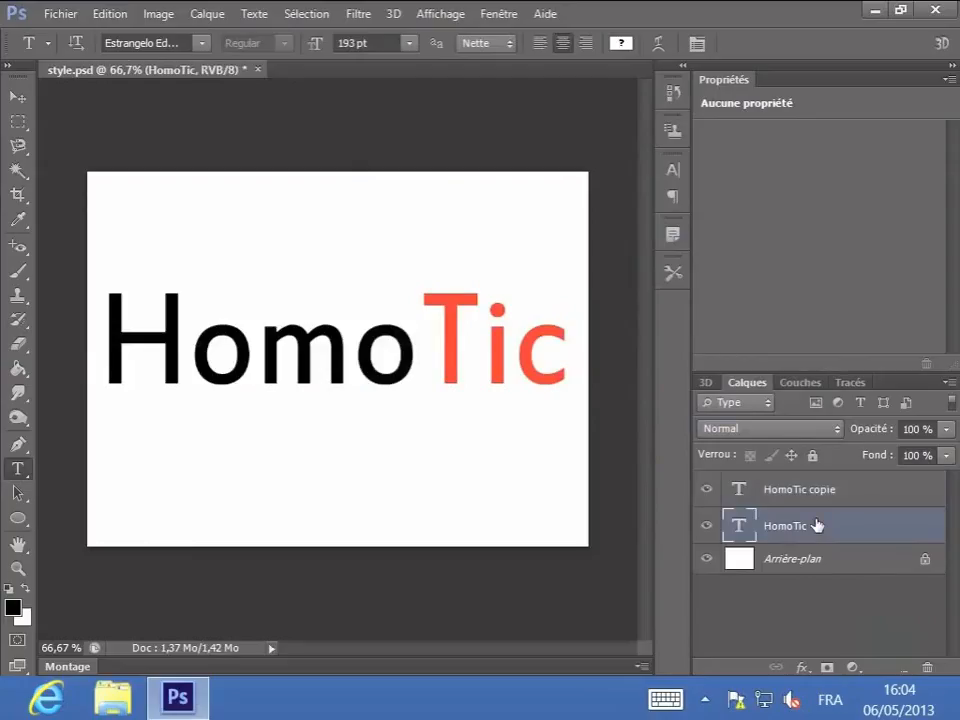
right_click(818, 526)
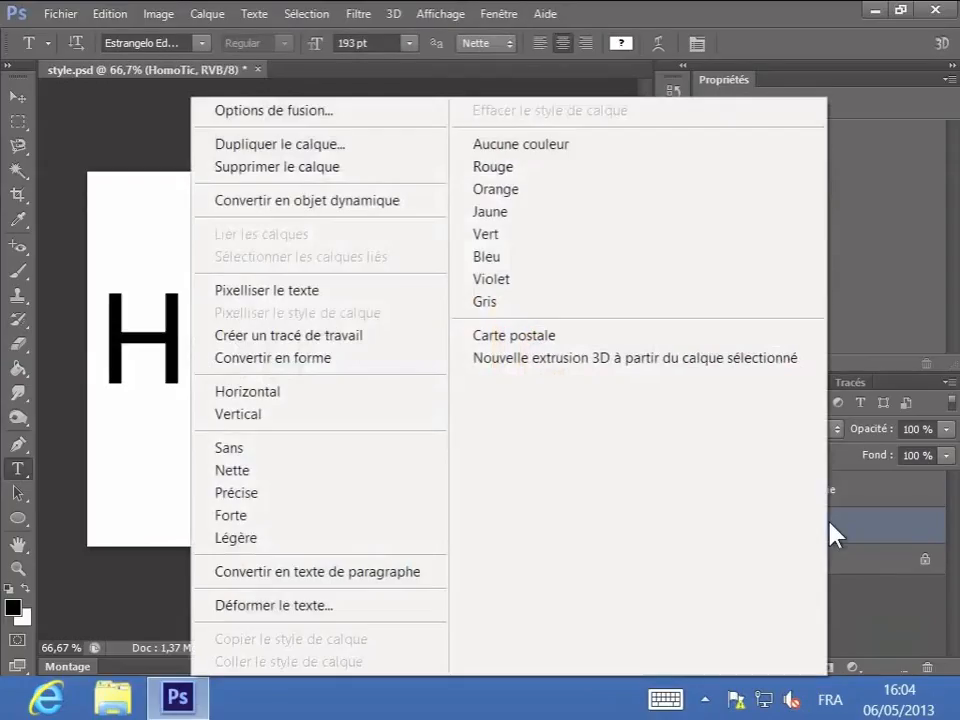
click(298, 292)
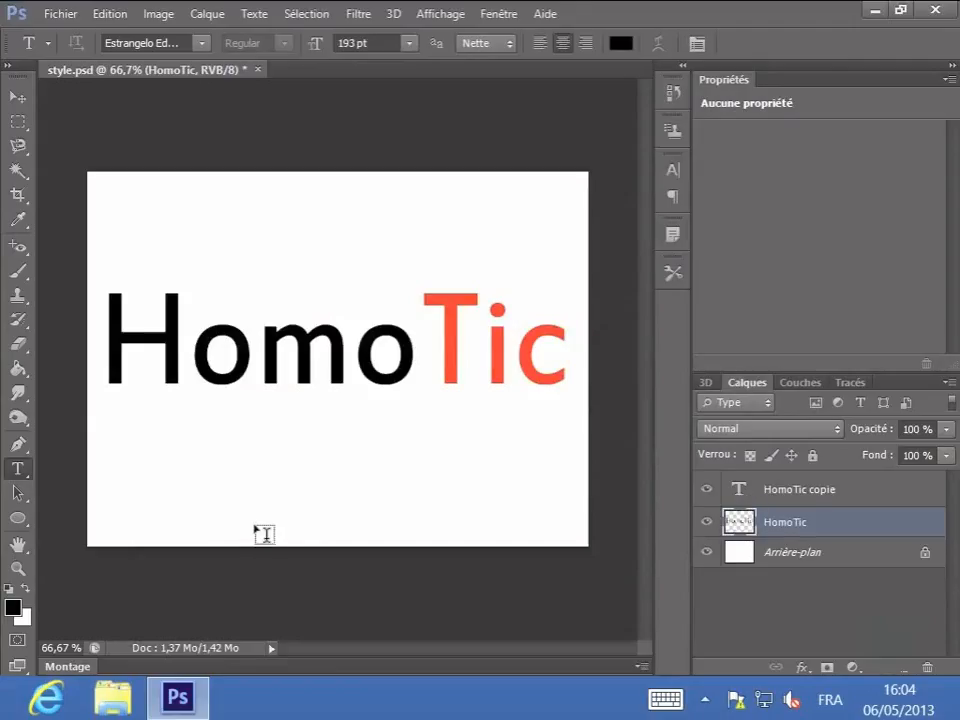
Activate the Smudge tool and append the "Pinceaux à sec" brush set to the current brushes
click(17, 398)
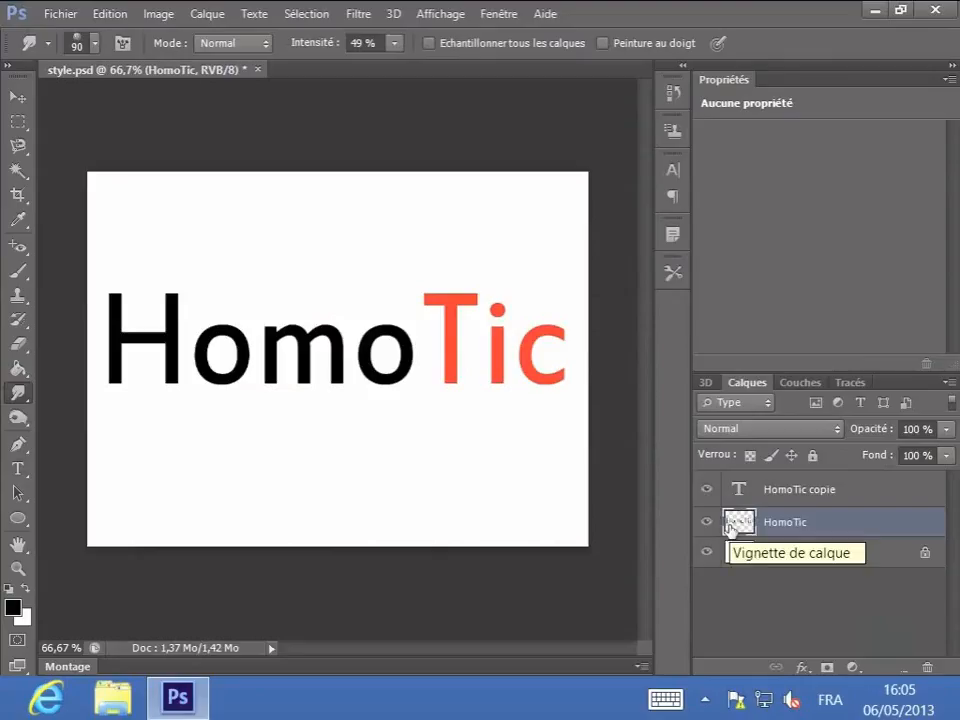
drag(731, 527, 330, 472)
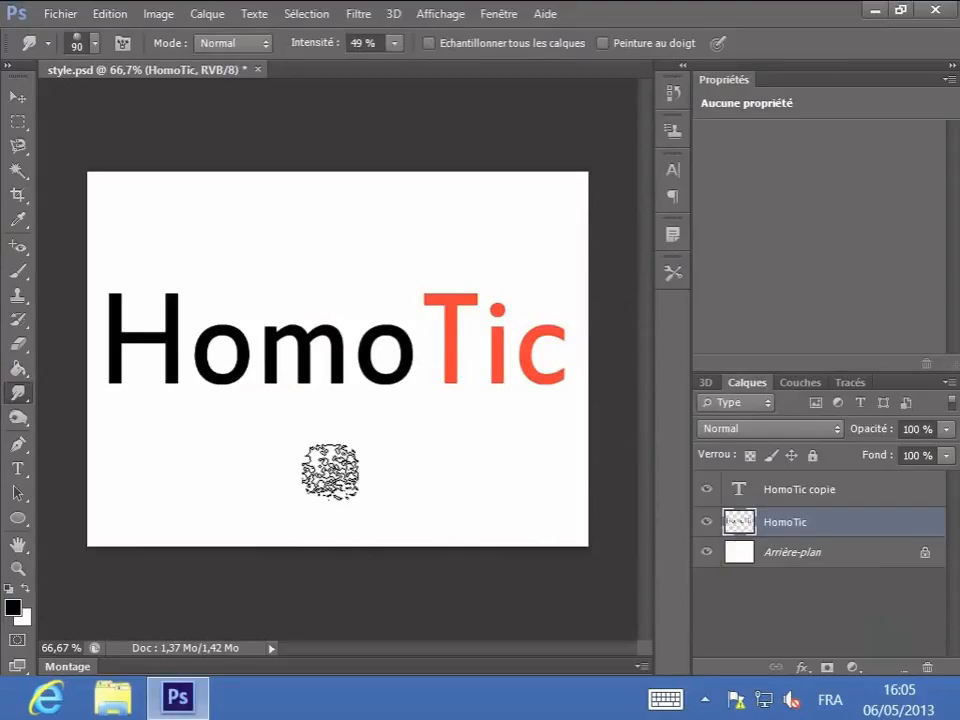
drag(330, 472, 102, 75)
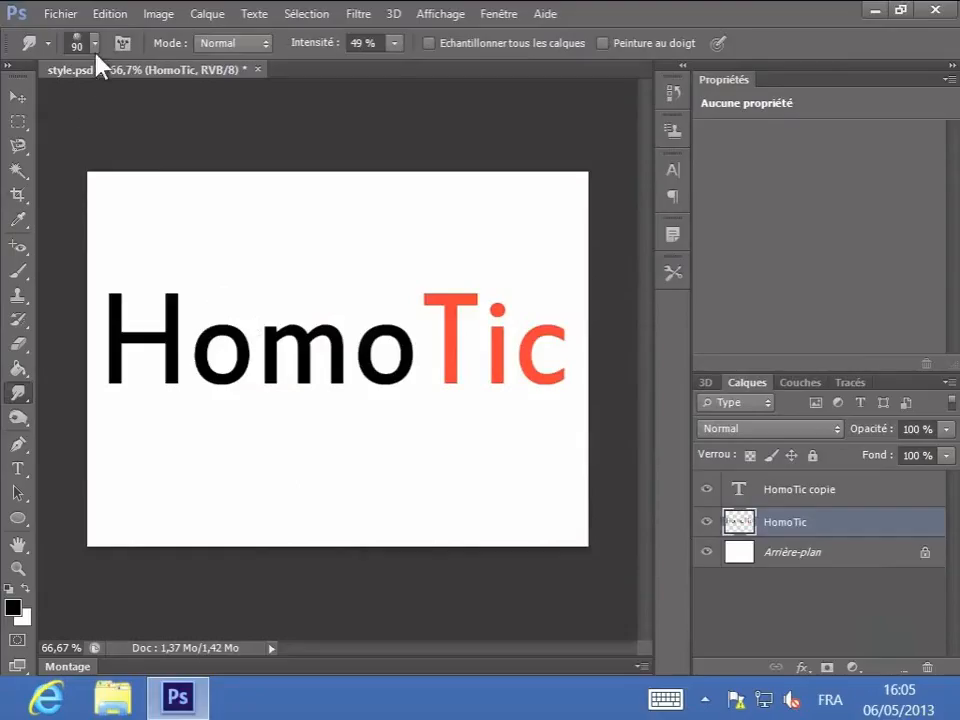
click(96, 43)
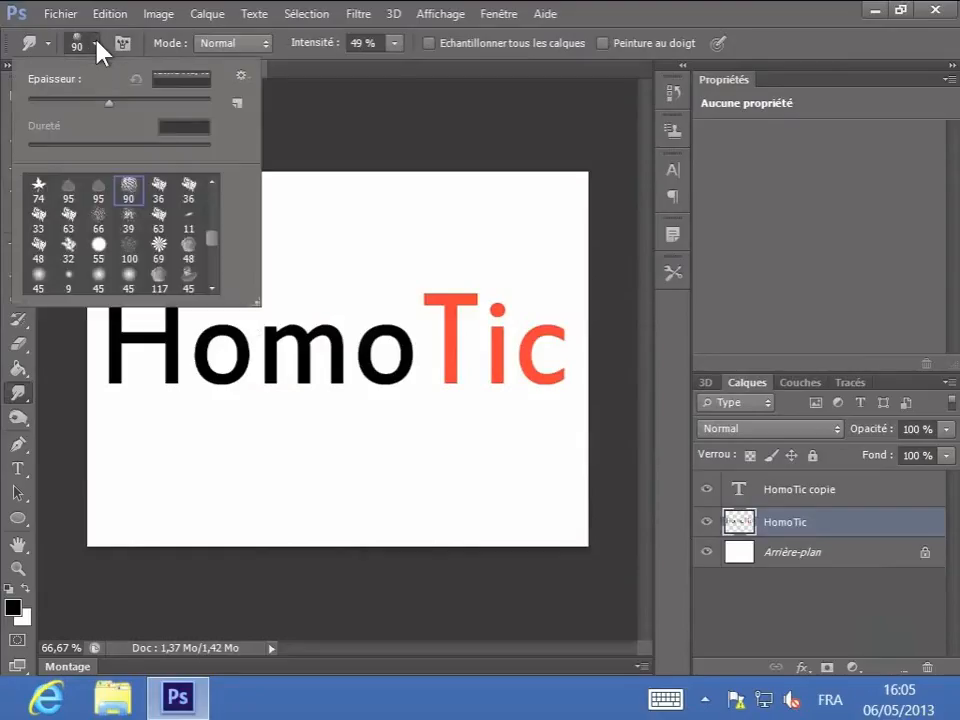
drag(210, 247, 209, 192)
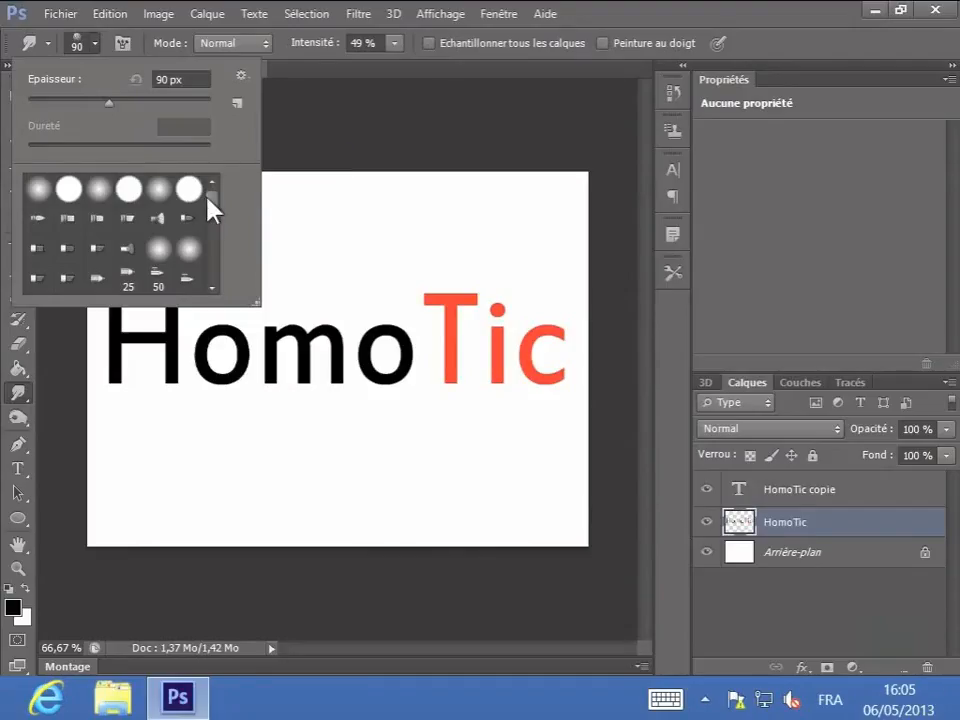
click(240, 75)
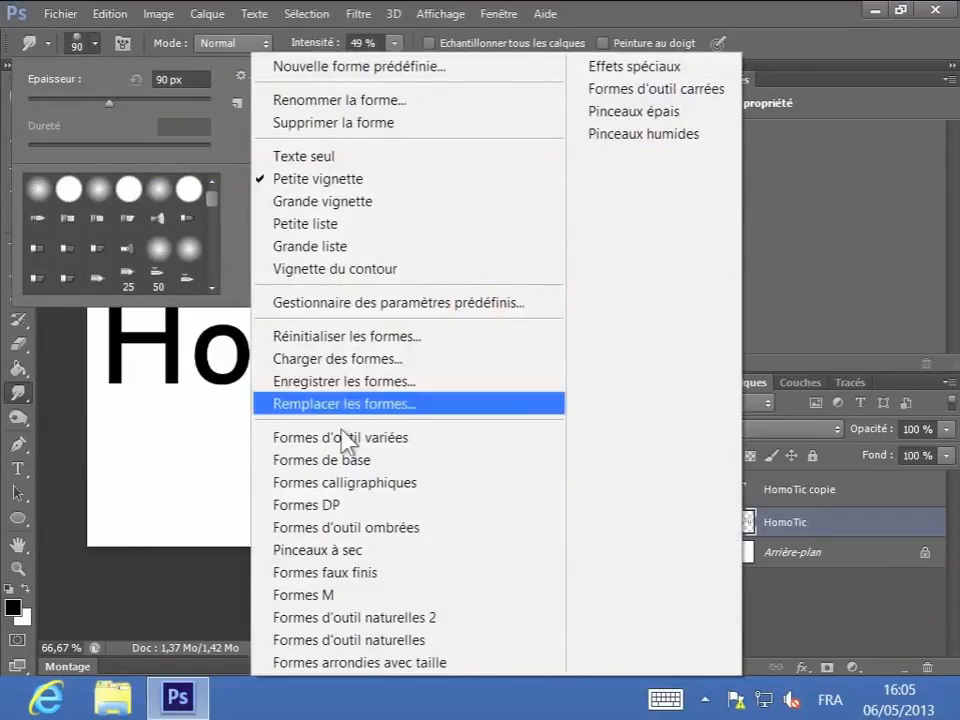
click(330, 556)
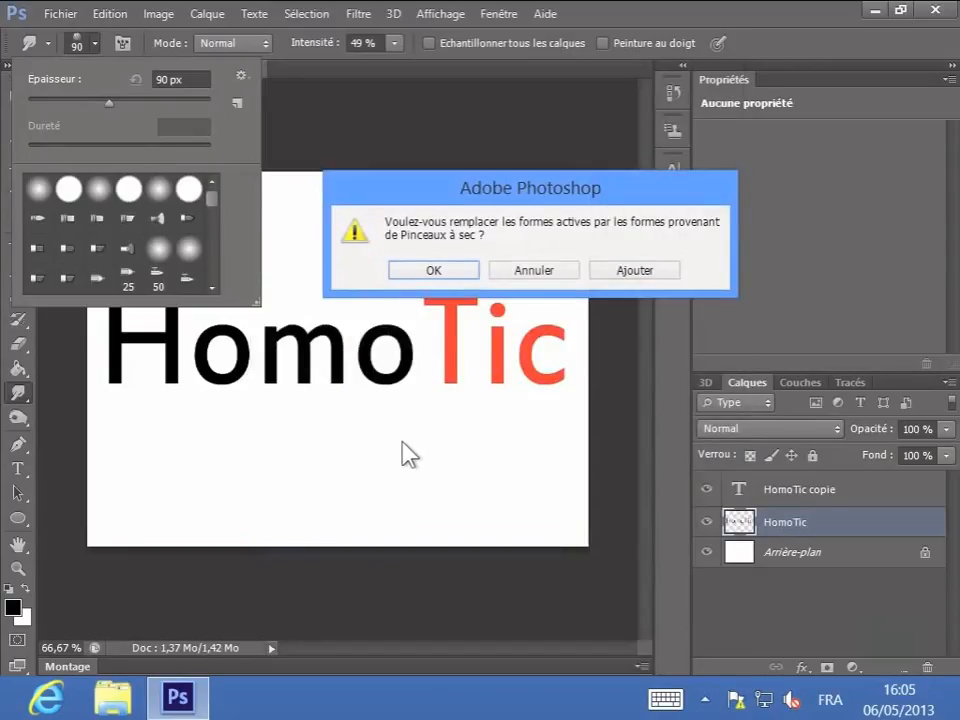
click(644, 272)
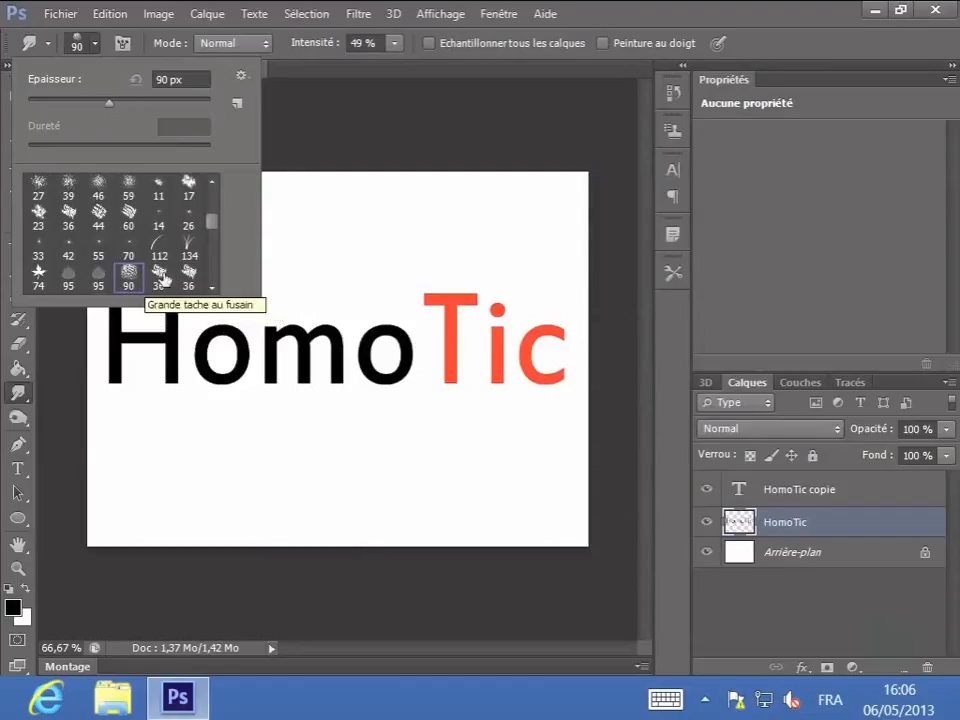
Choose the last brush preset, the textured 29 px tip, for smudging and enlarge it to 50 px
drag(219, 230, 229, 288)
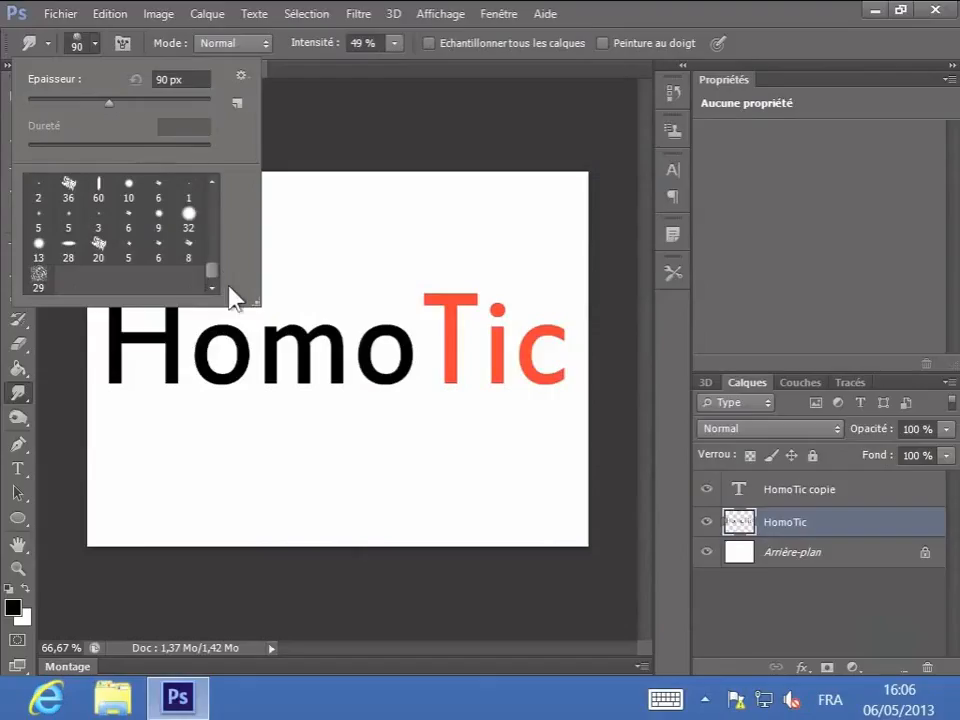
click(37, 276)
drag(54, 104, 77, 107)
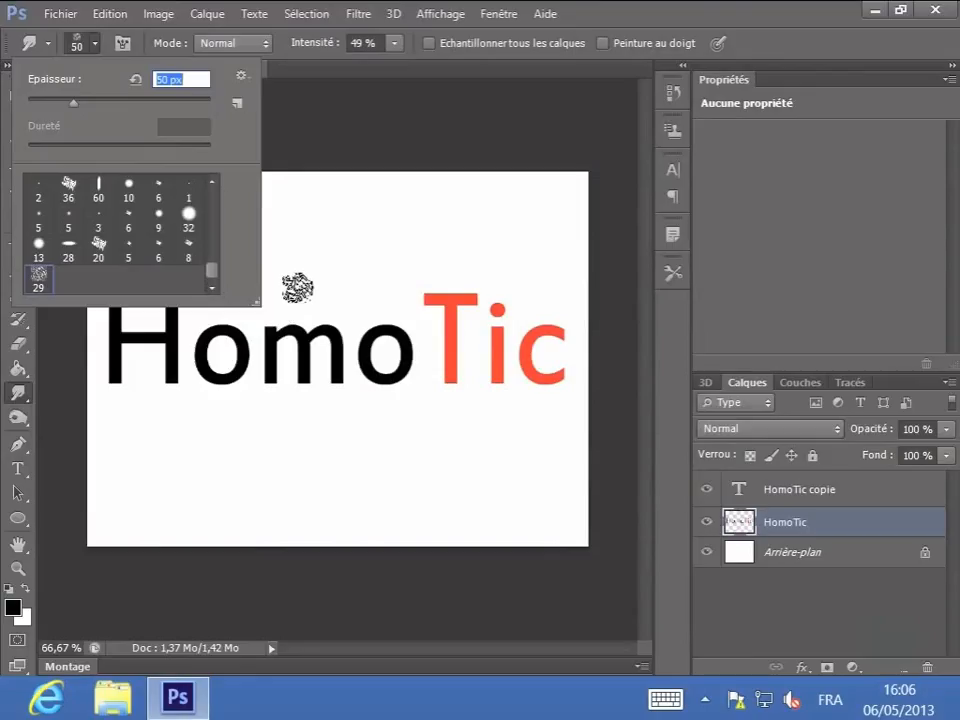
click(291, 54)
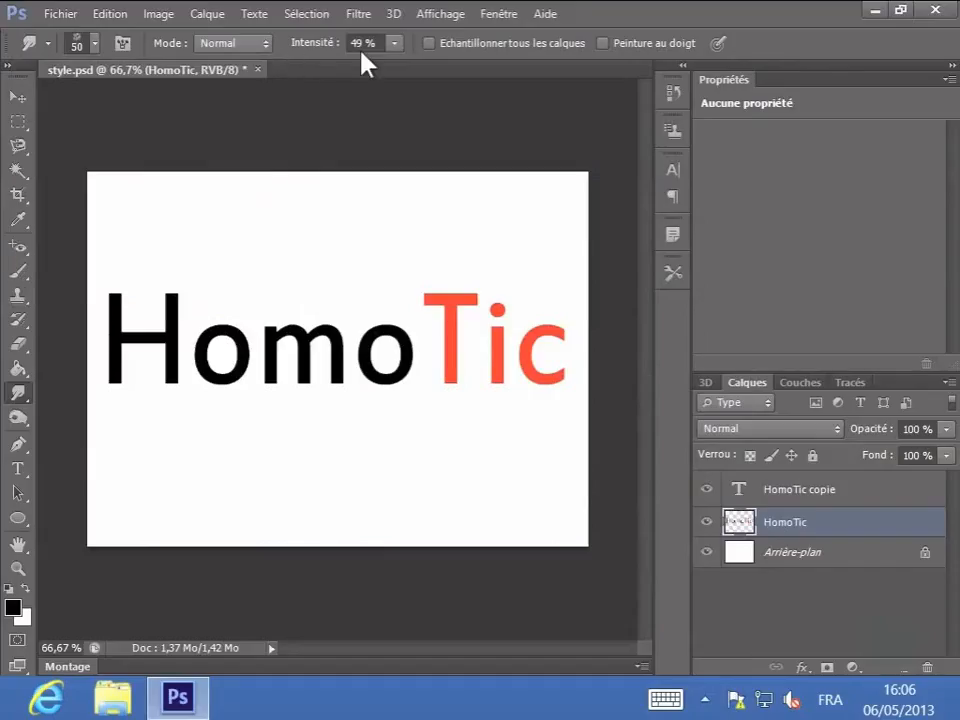
Set the smudge intensity to 65% and smear the rasterized layer outward around the letters "Hom"
click(395, 44)
mouse_move(397, 56)
mouse_down()
mouse_move(399, 68)
mouse_move(411, 68)
mouse_up()
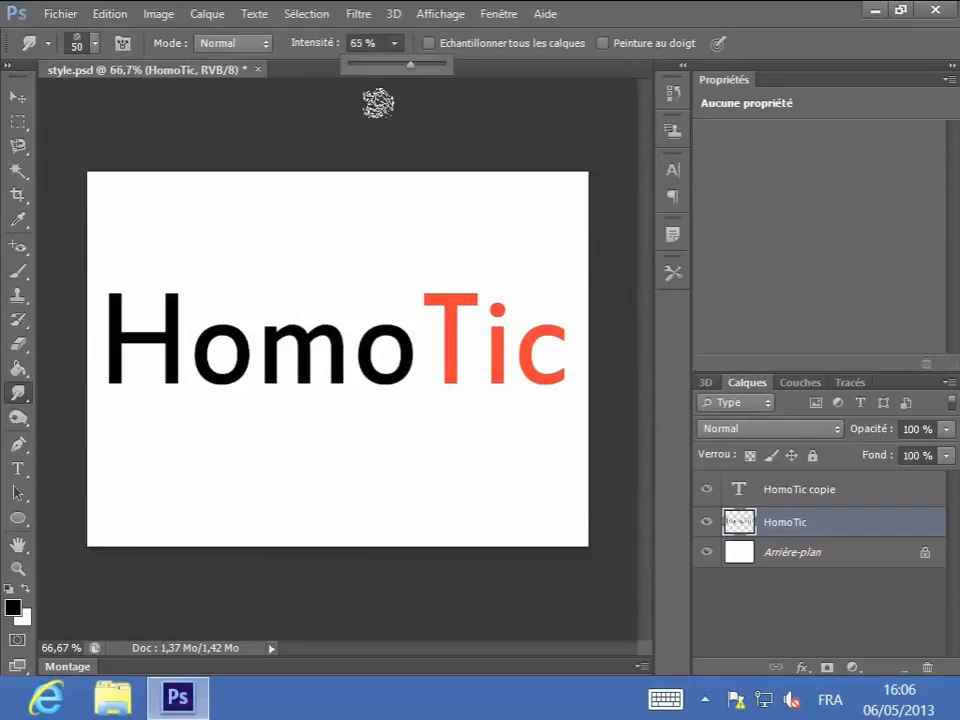
click(378, 103)
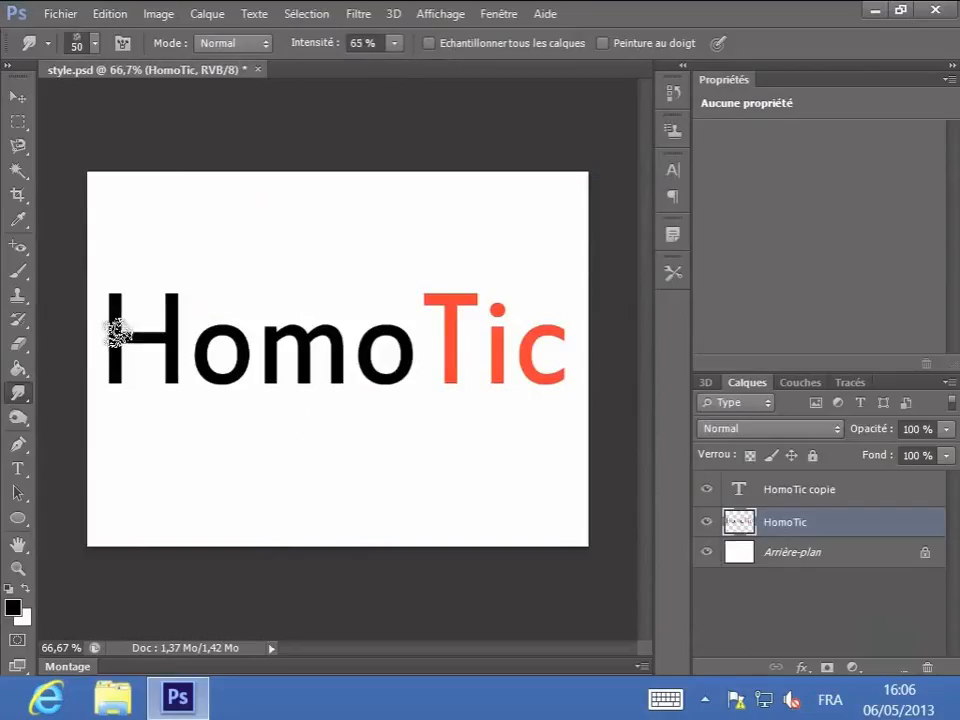
mouse_move(116, 330)
mouse_down()
mouse_move(103, 302)
mouse_move(100, 395)
mouse_move(134, 337)
mouse_move(152, 349)
mouse_move(110, 342)
mouse_move(170, 347)
mouse_move(170, 408)
mouse_move(157, 419)
mouse_move(172, 298)
mouse_move(141, 253)
mouse_move(190, 357)
mouse_move(210, 337)
mouse_move(205, 384)
mouse_move(237, 391)
mouse_move(249, 356)
mouse_move(237, 329)
mouse_move(190, 331)
mouse_move(203, 354)
mouse_move(258, 363)
mouse_move(260, 329)
mouse_move(270, 335)
mouse_move(259, 400)
mouse_move(238, 420)
mouse_move(273, 341)
mouse_move(305, 324)
mouse_move(298, 406)
mouse_move(302, 351)
mouse_move(330, 331)
mouse_move(348, 441)
mouse_up()
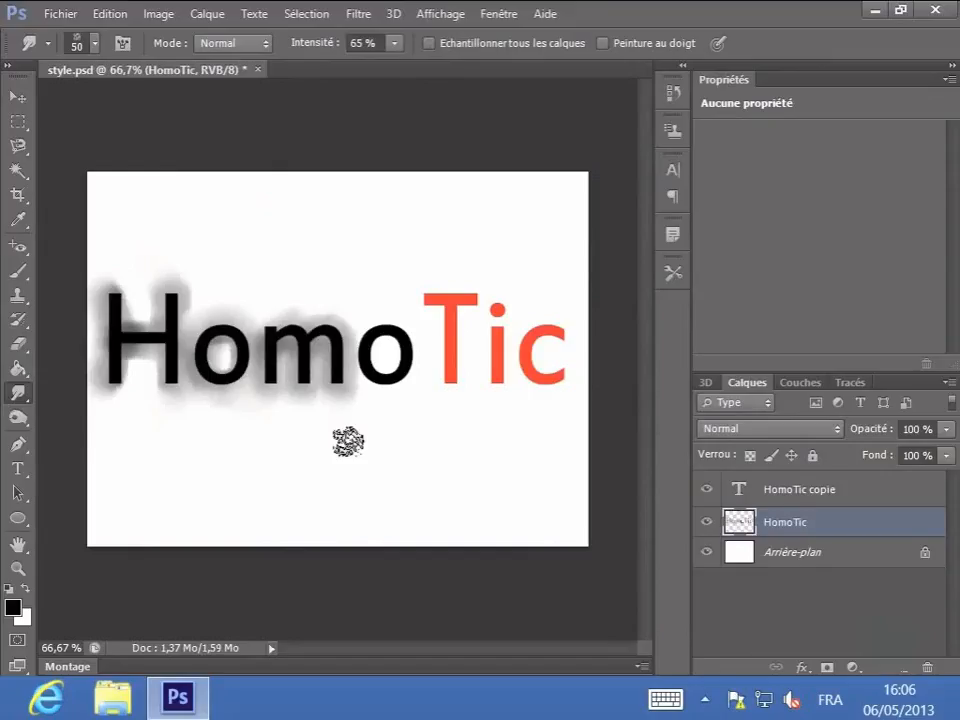
Switch the smudge brush to the butterfly shape and set its size to 61 px
click(93, 45)
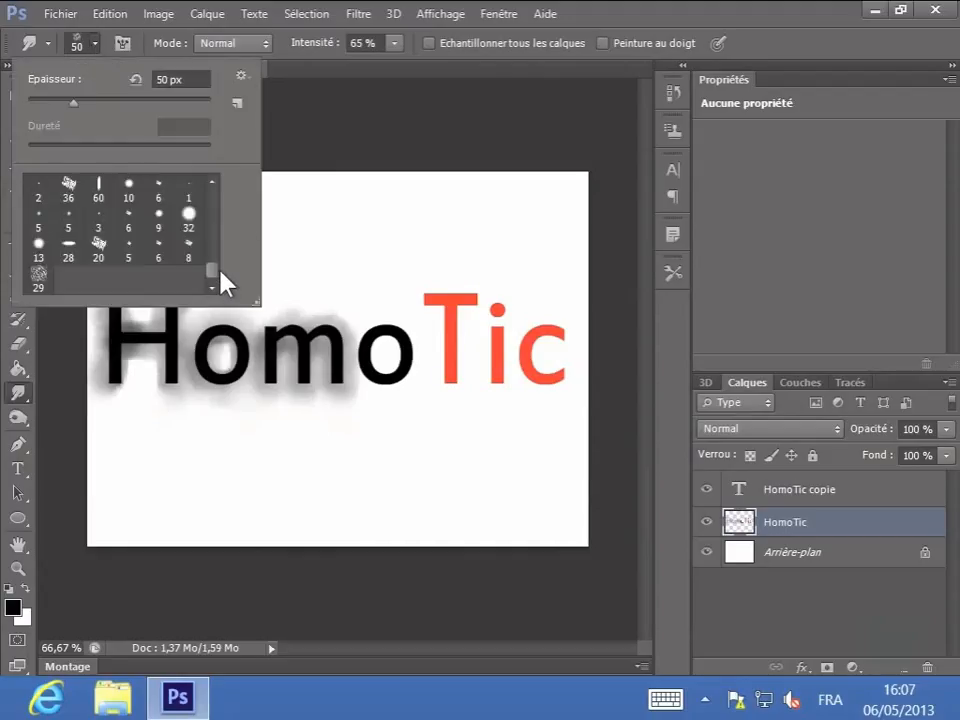
drag(214, 268, 218, 236)
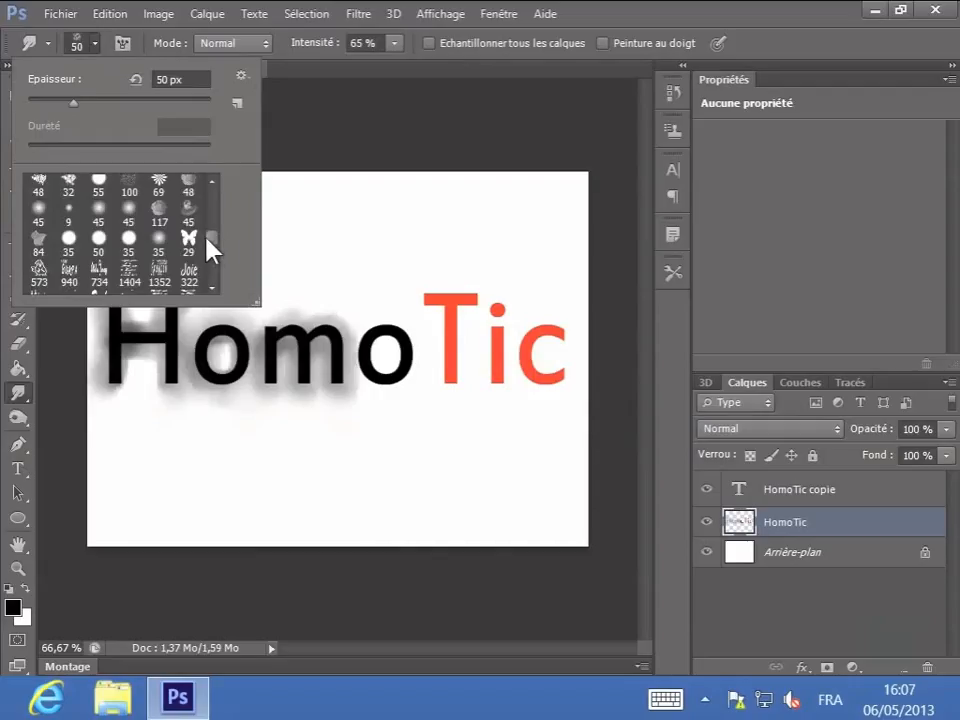
click(189, 240)
drag(54, 102, 83, 102)
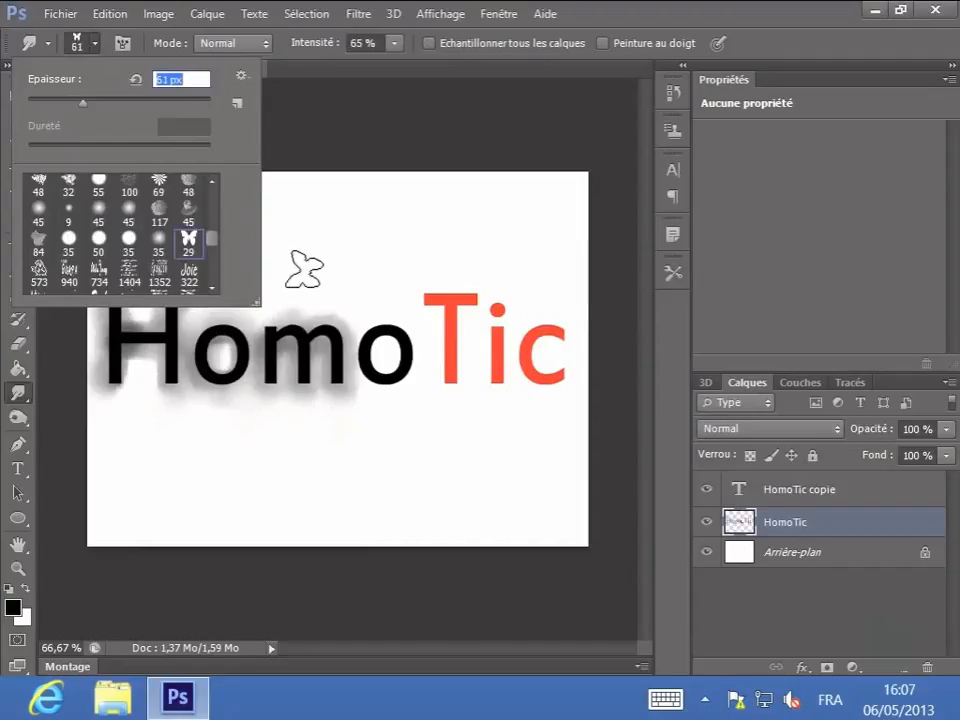
Smudge the rasterized HomoTic layer with the butterfly brush around the letters "omoT", scattering butterfly shapes above and below them
click(300, 83)
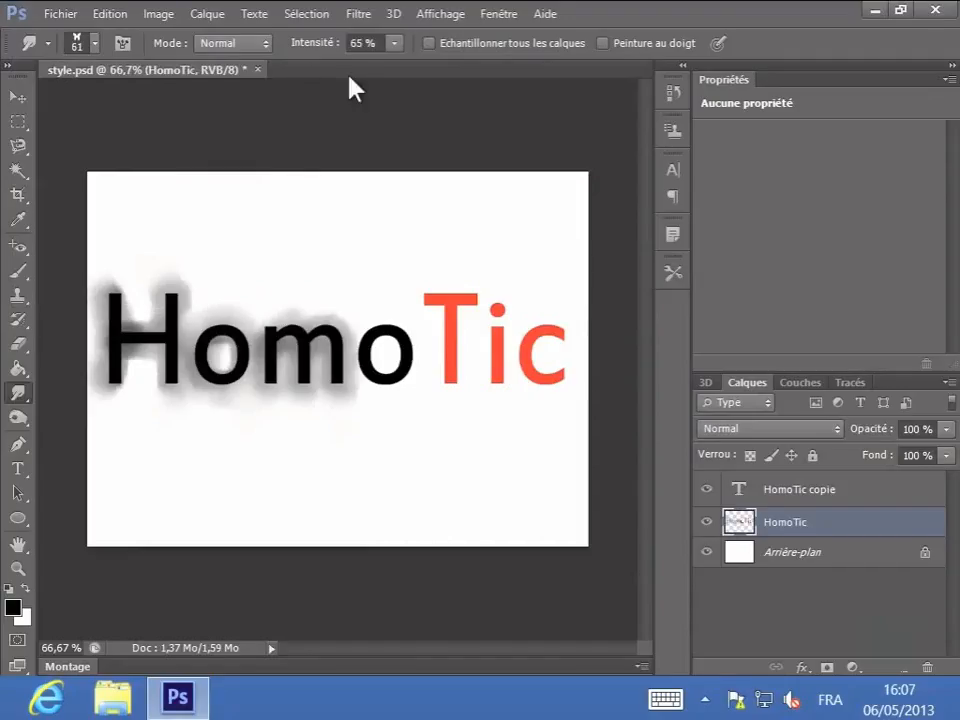
mouse_move(360, 317)
mouse_down()
mouse_move(420, 367)
mouse_move(444, 334)
mouse_move(448, 381)
mouse_move(348, 409)
mouse_move(458, 369)
mouse_move(452, 363)
mouse_move(454, 399)
mouse_up()
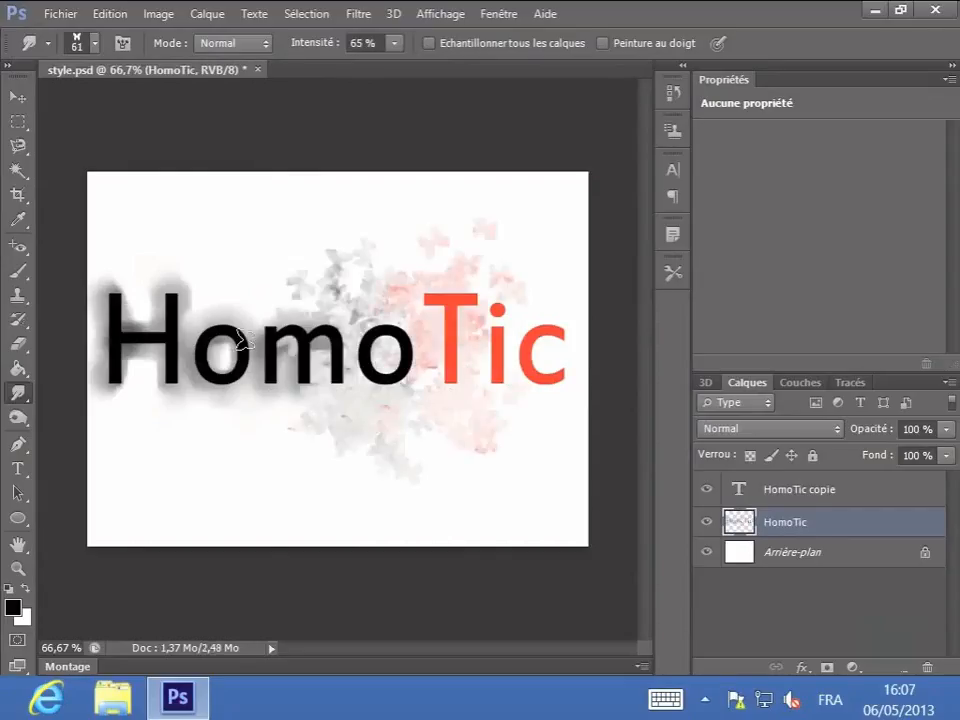
mouse_move(240, 339)
mouse_down()
mouse_move(221, 296)
mouse_move(244, 386)
mouse_move(238, 420)
mouse_up()
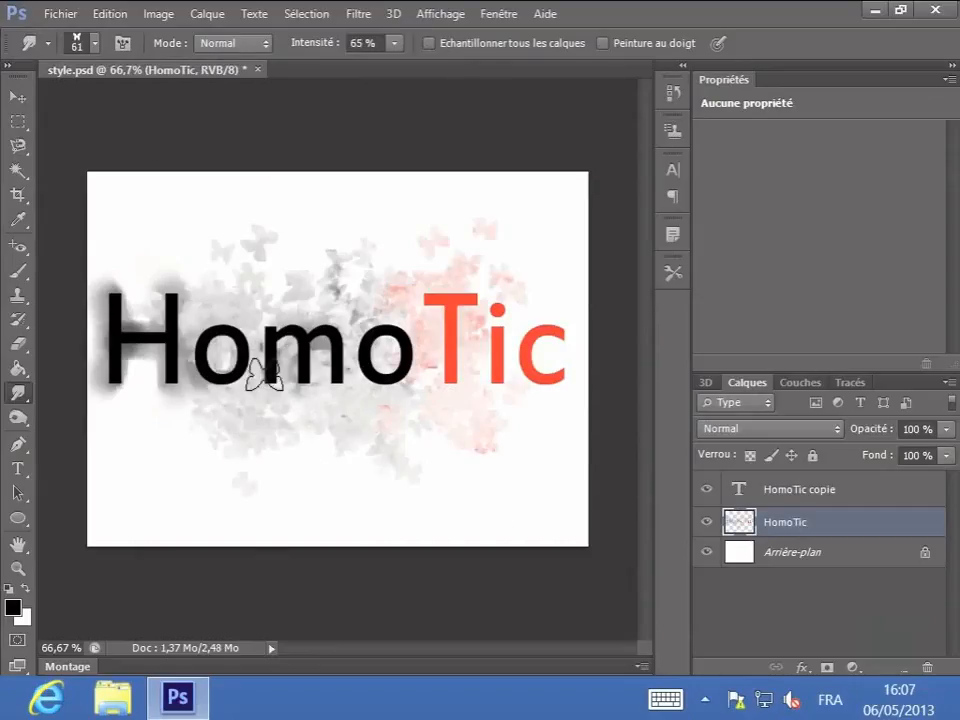
Switch the smudge brush to the 39 px splatter tip and enlarge it to 63 px
click(95, 44)
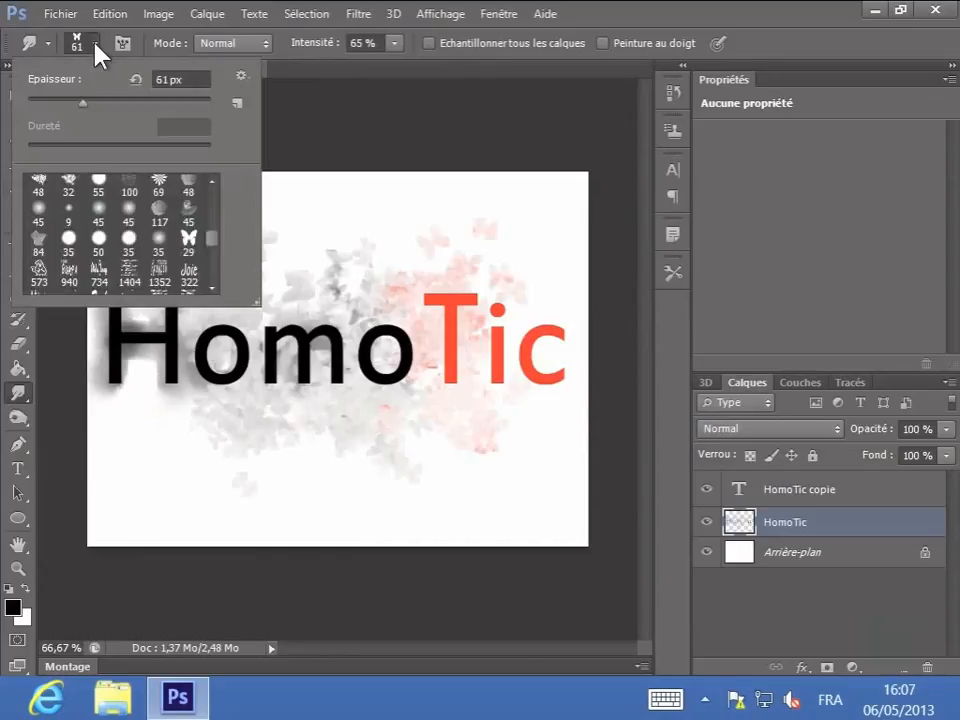
scroll(229, 240, up, 3)
click(153, 248)
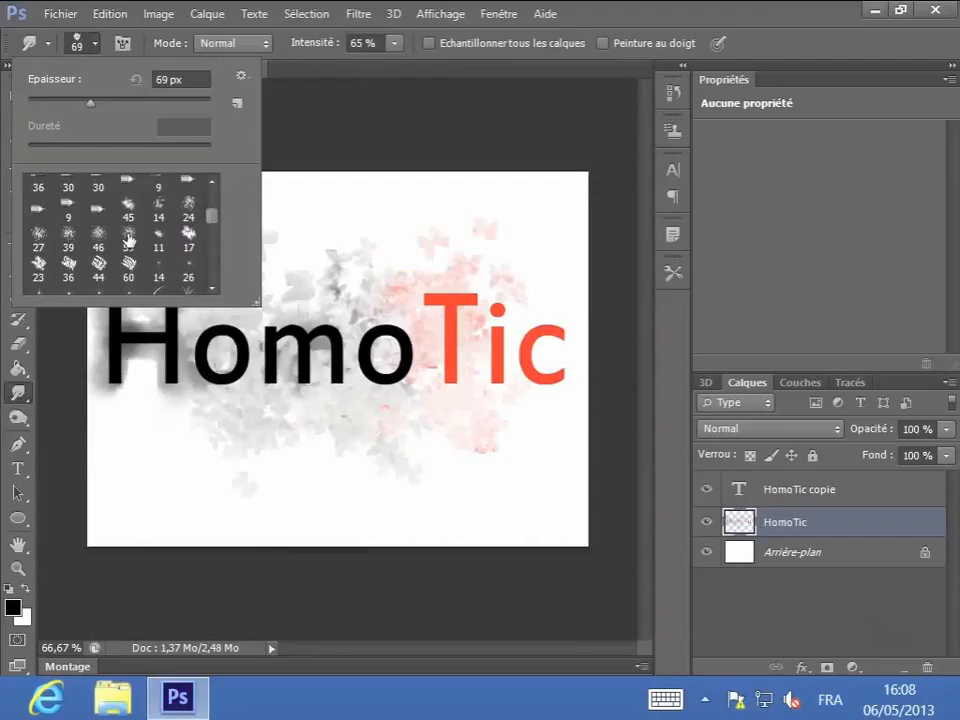
click(68, 238)
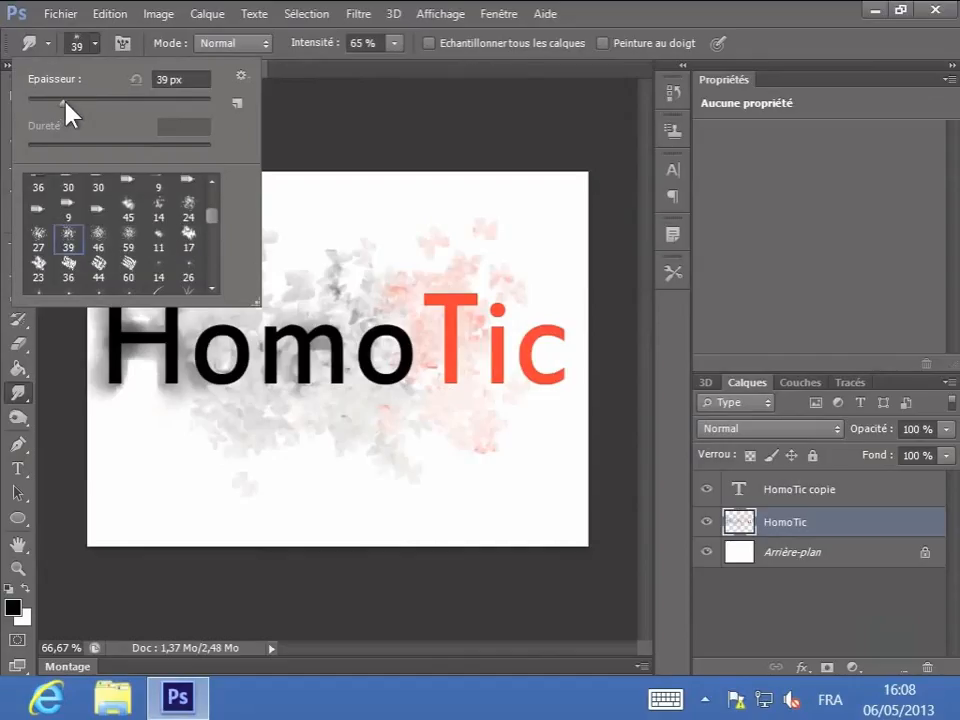
drag(64, 103, 85, 102)
click(340, 127)
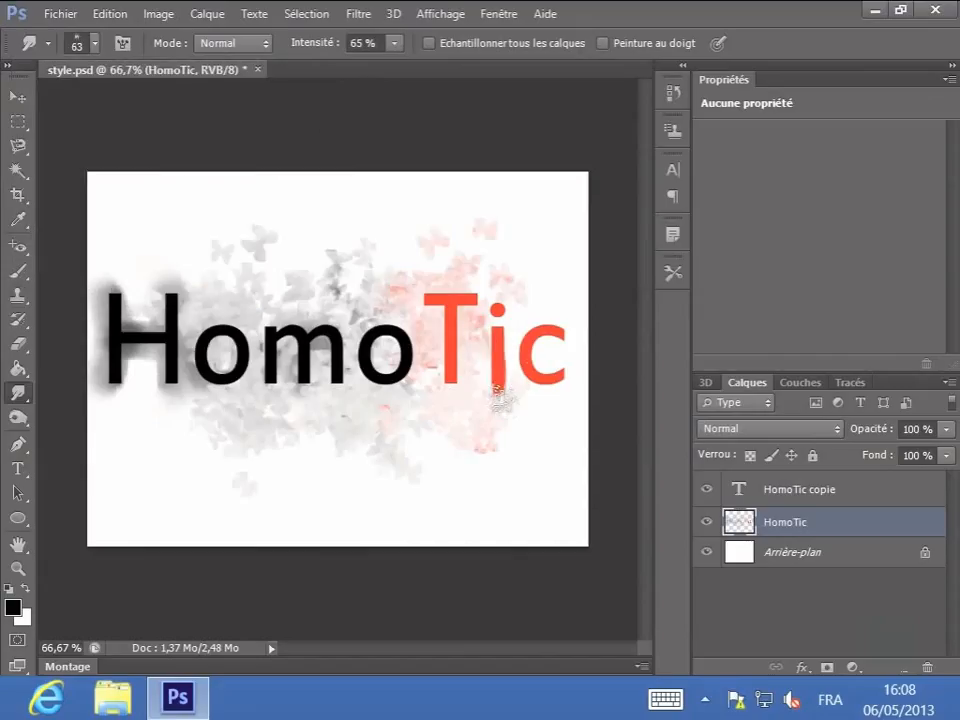
Smear the rasterized layer outward from the letters "Tic" with the splatter brush, forming red streaks above and below them
drag(497, 343, 555, 408)
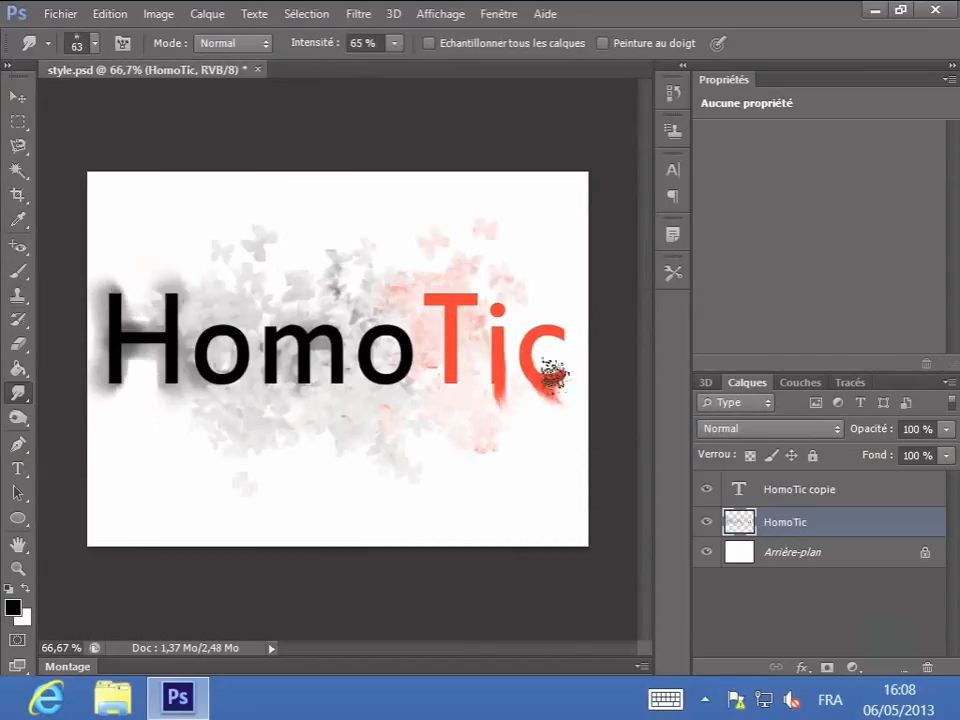
drag(534, 343, 579, 300)
drag(549, 384, 592, 426)
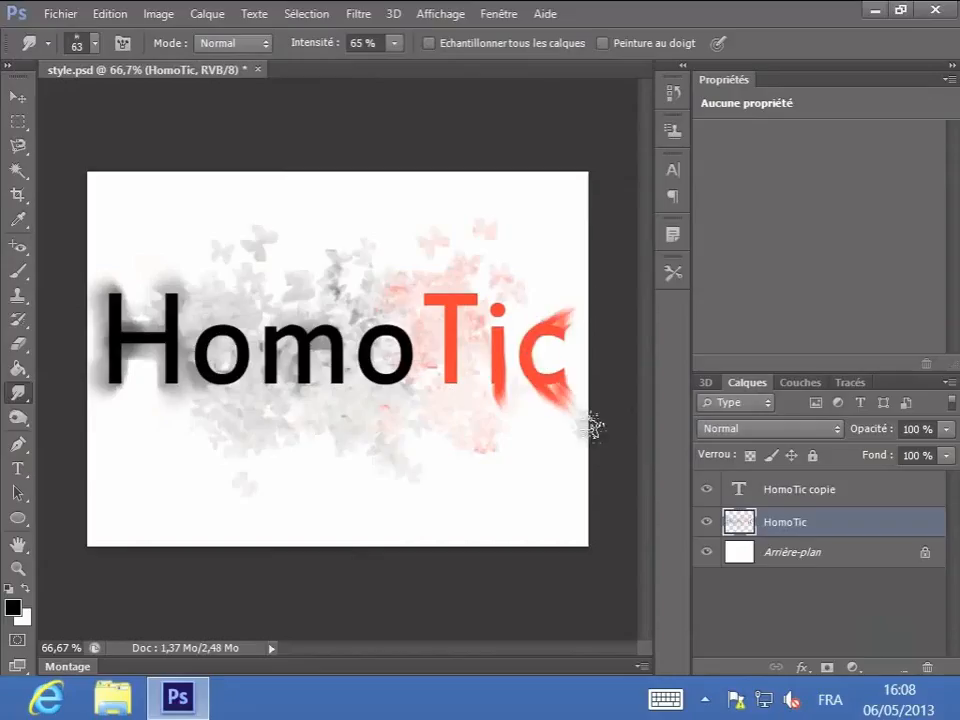
drag(536, 330, 558, 298)
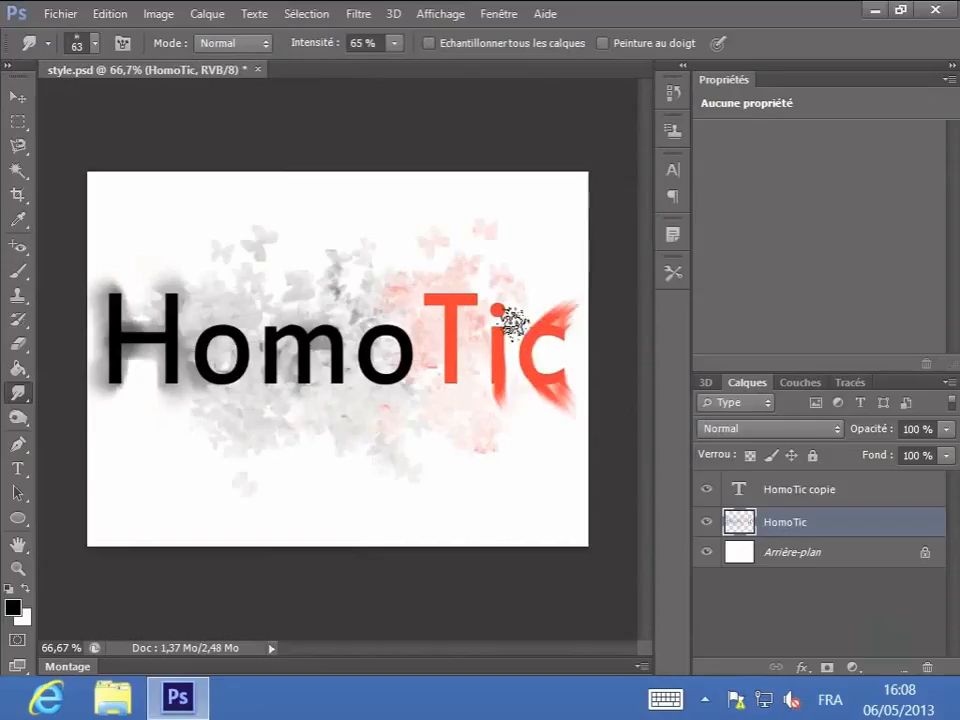
mouse_move(498, 356)
mouse_down()
mouse_move(487, 394)
mouse_move(505, 290)
mouse_up()
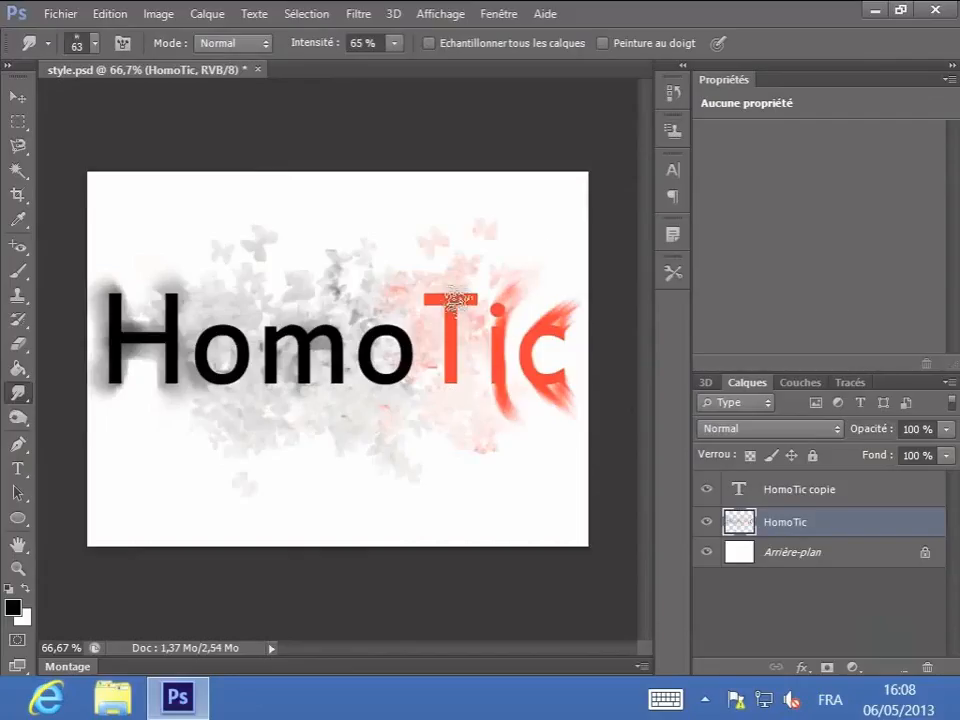
drag(456, 302, 546, 267)
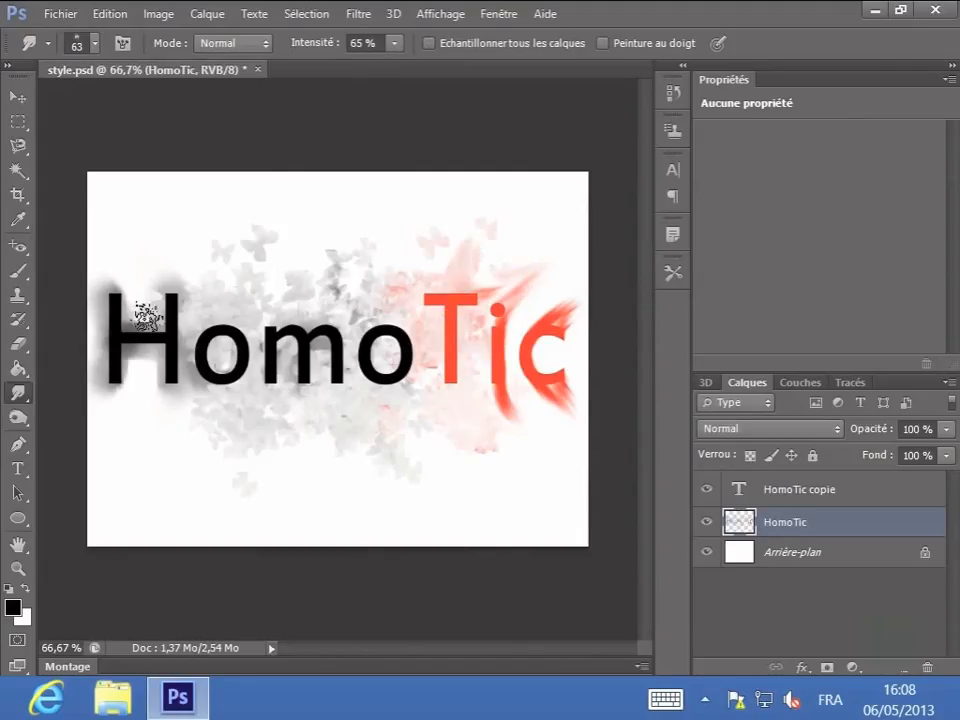
Smear the rasterized layer upward and downward from the "H" and the neighbouring "om" letters with the splatter brush
drag(120, 325, 102, 250)
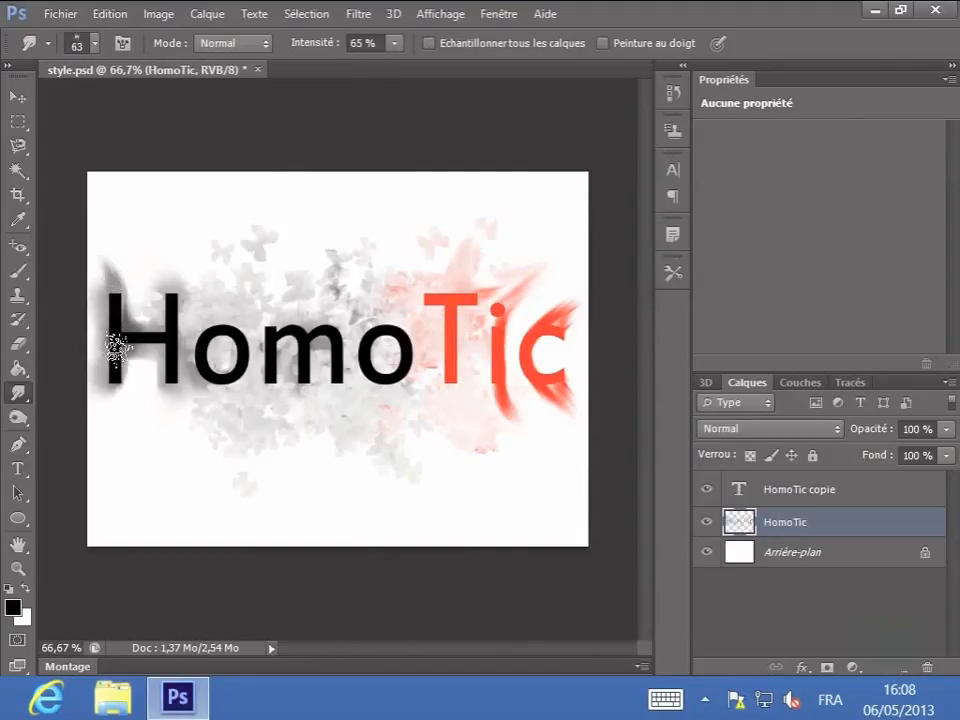
drag(118, 345, 79, 435)
drag(164, 356, 152, 428)
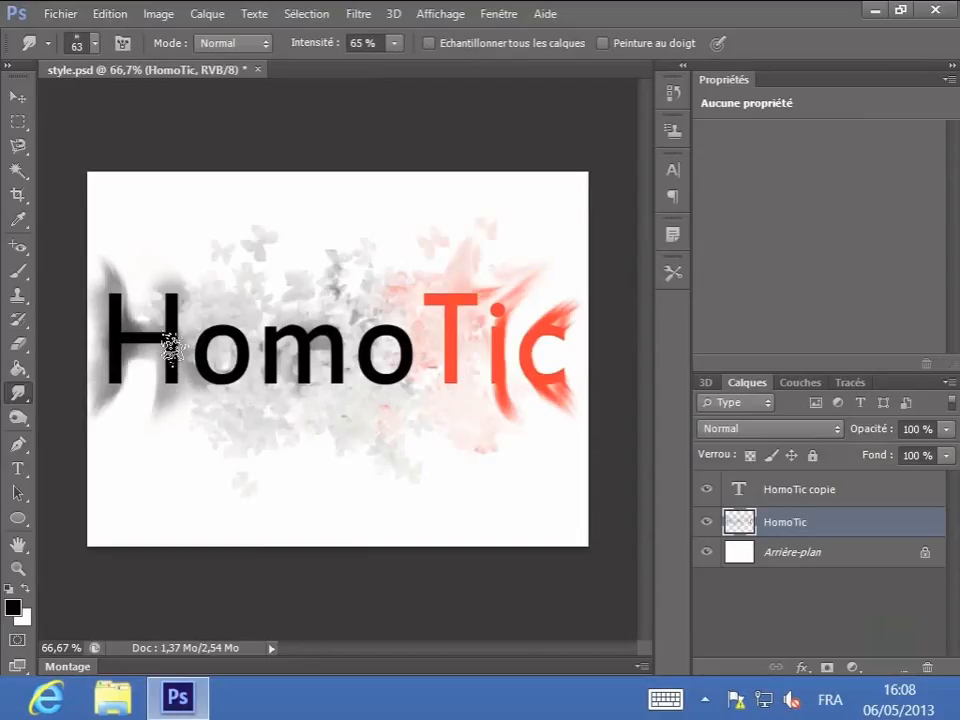
drag(170, 344, 144, 238)
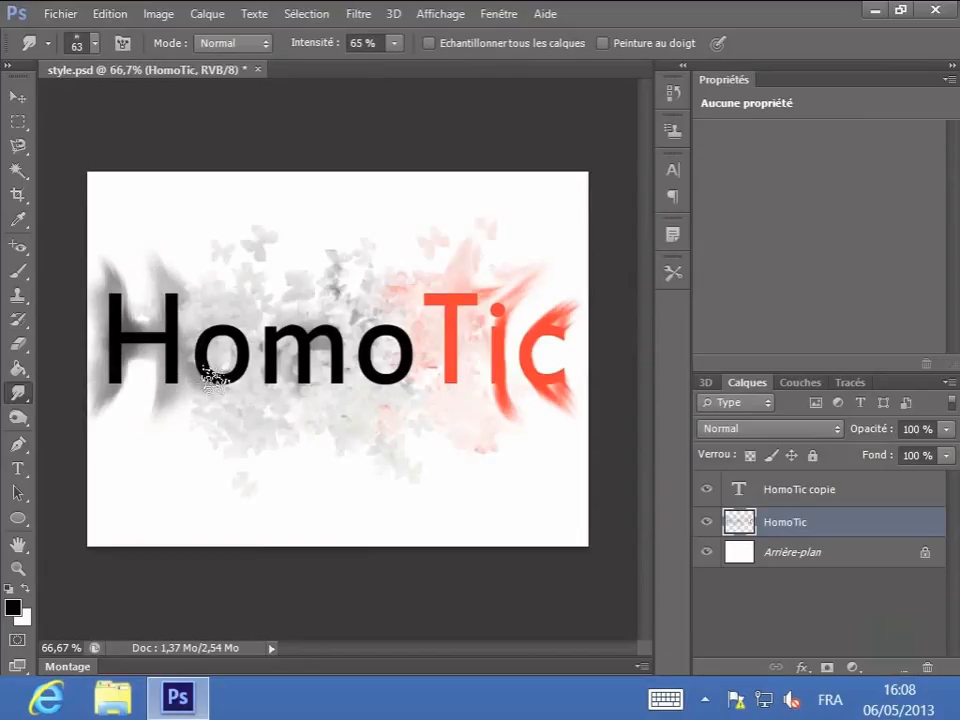
drag(213, 373, 222, 436)
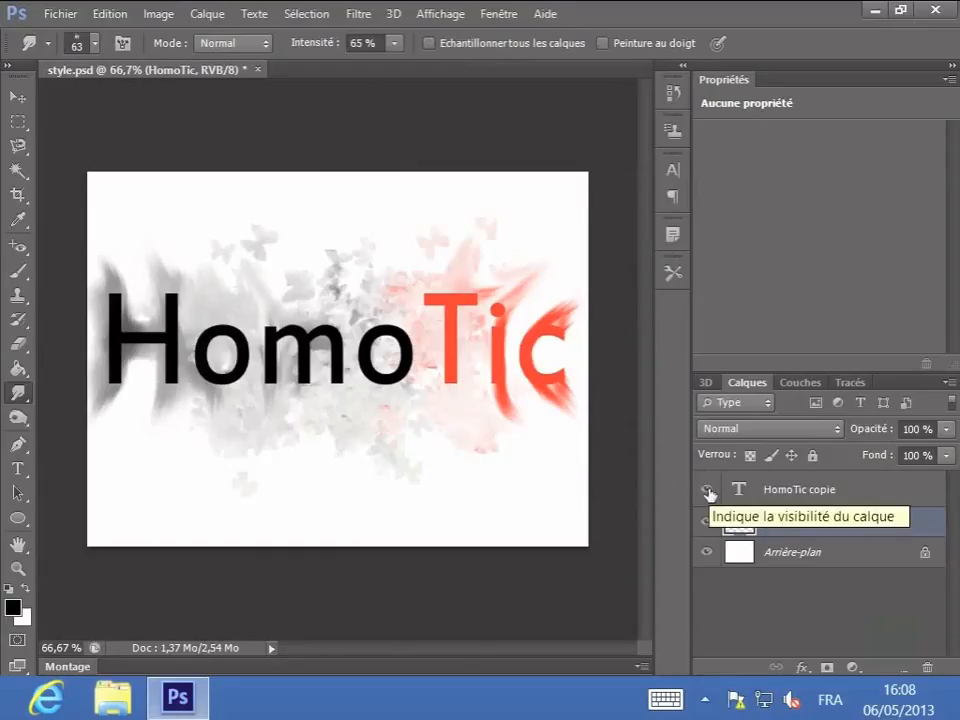
Hide the HomoTic copie text layer to examine the smudged layer alone, and show it again
click(816, 490)
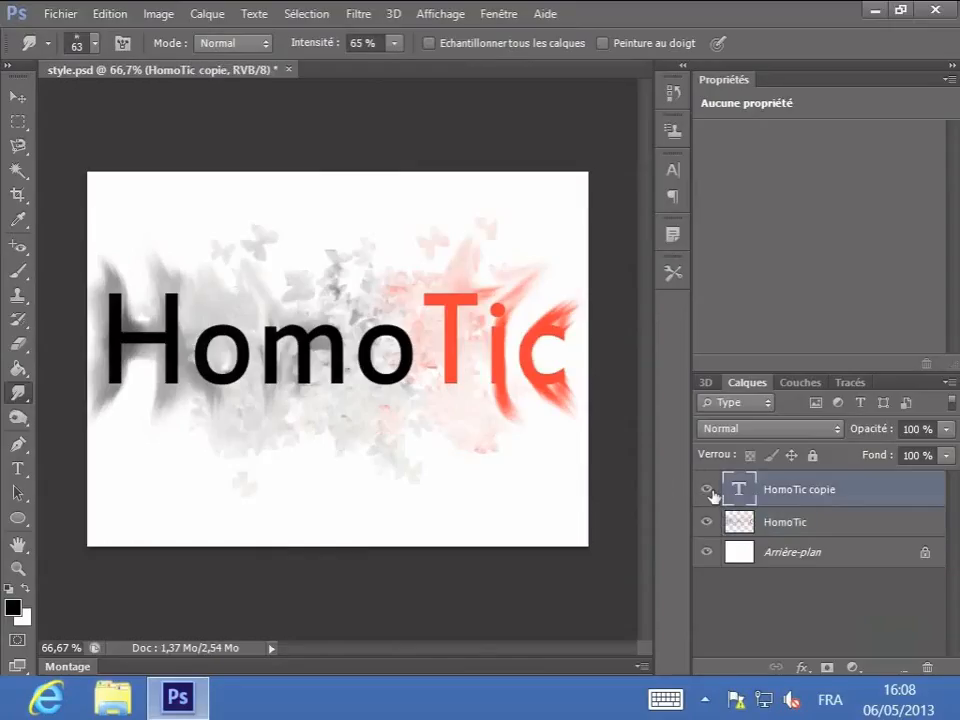
click(707, 490)
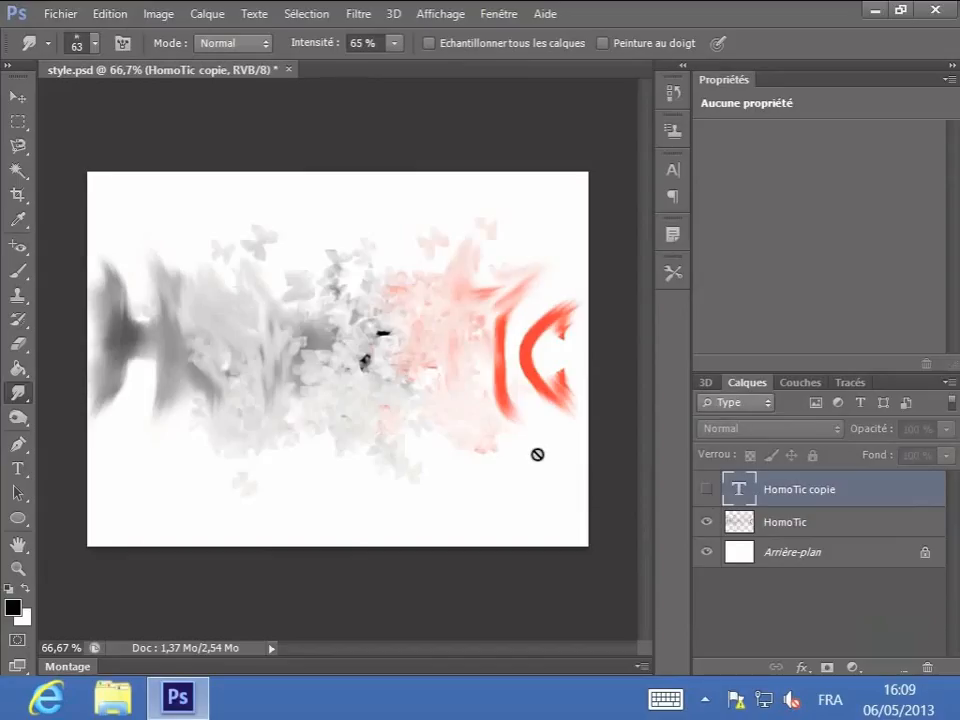
click(705, 490)
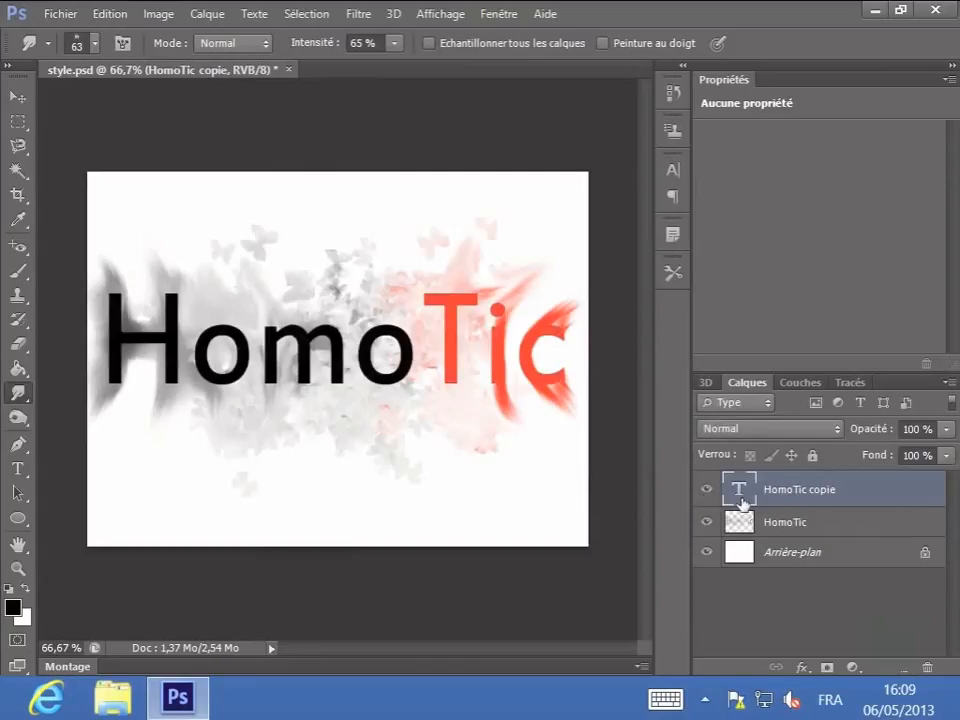
Fill the Arrière-plan layer with a diagonal linear gradient from magenta at the upper right to black at the lower left
click(797, 553)
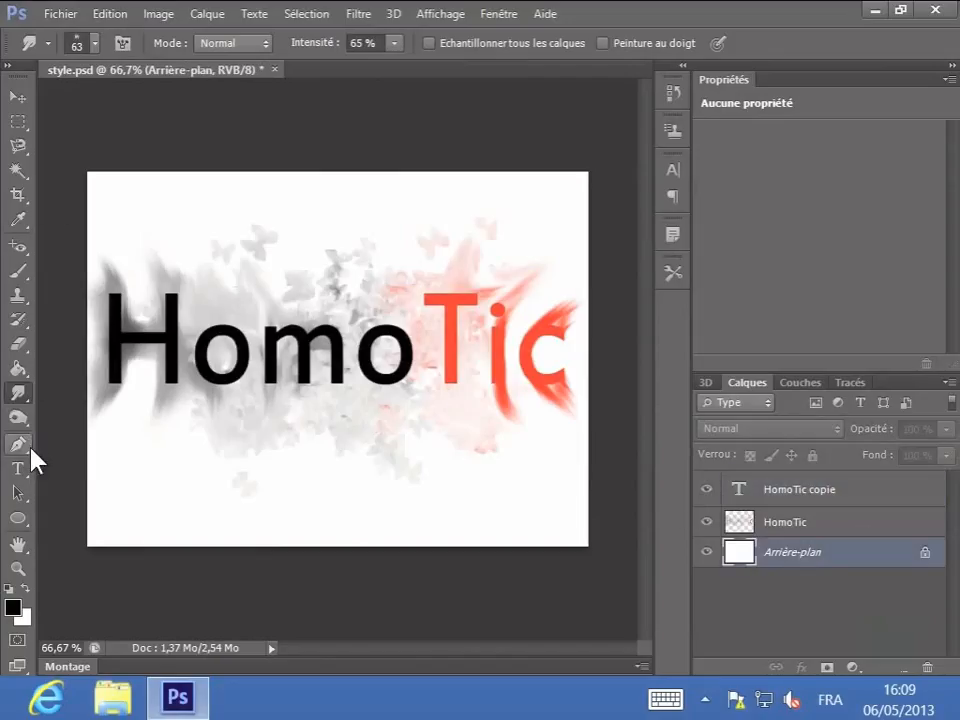
click(21, 373)
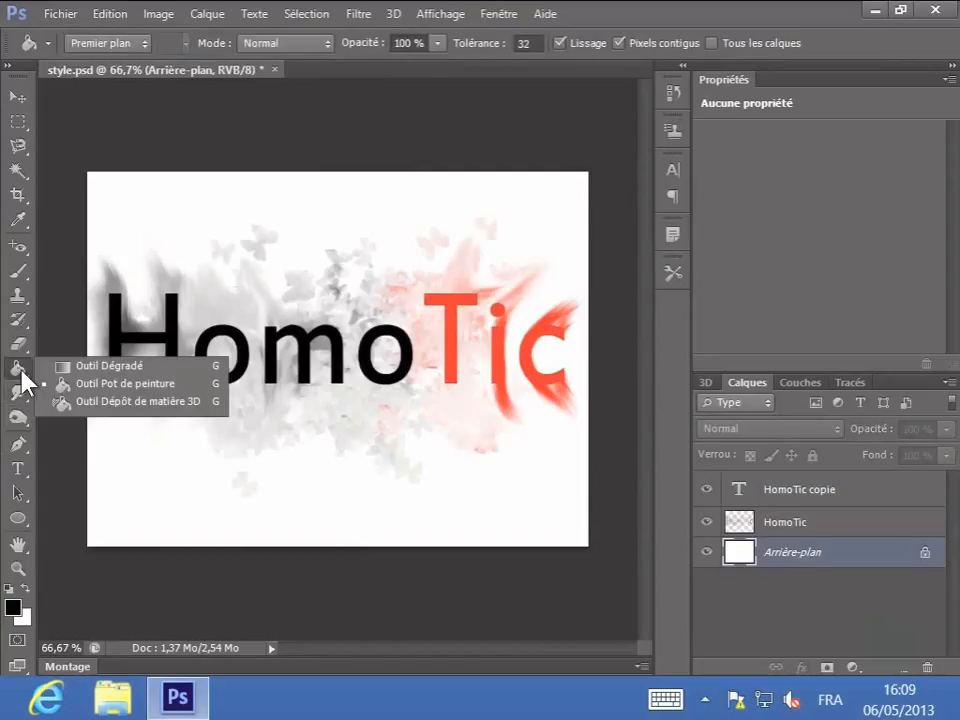
click(67, 370)
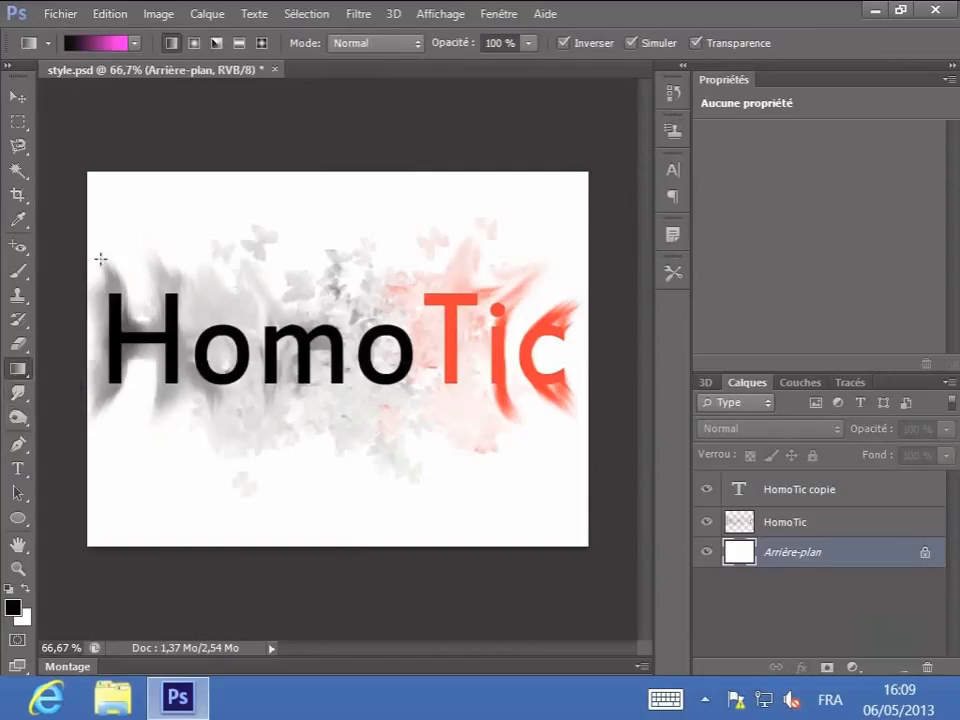
drag(407, 243, 167, 520)
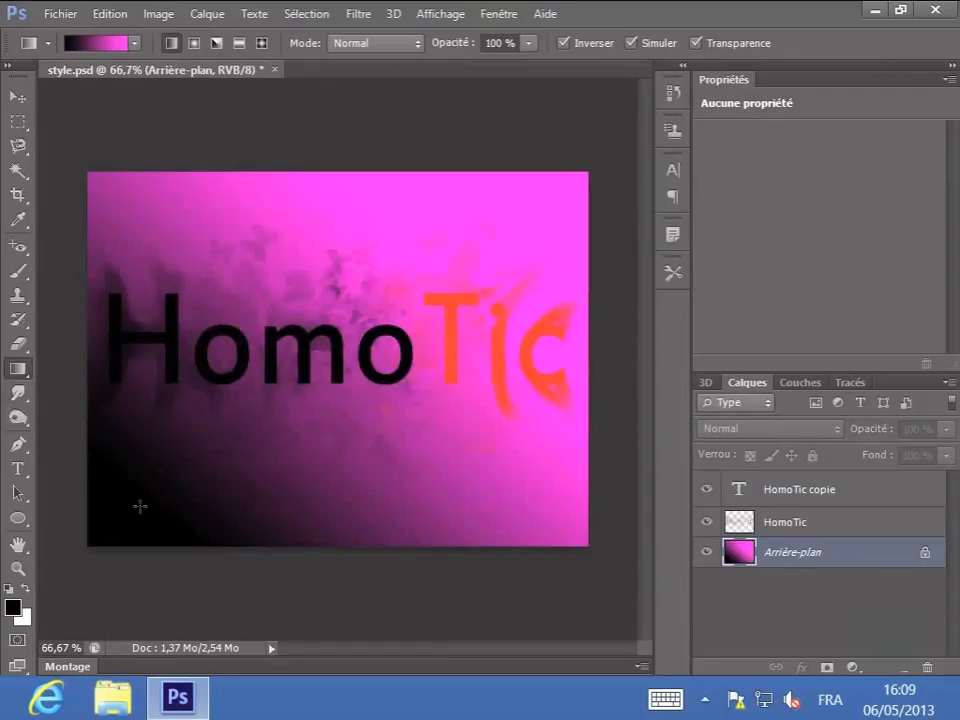